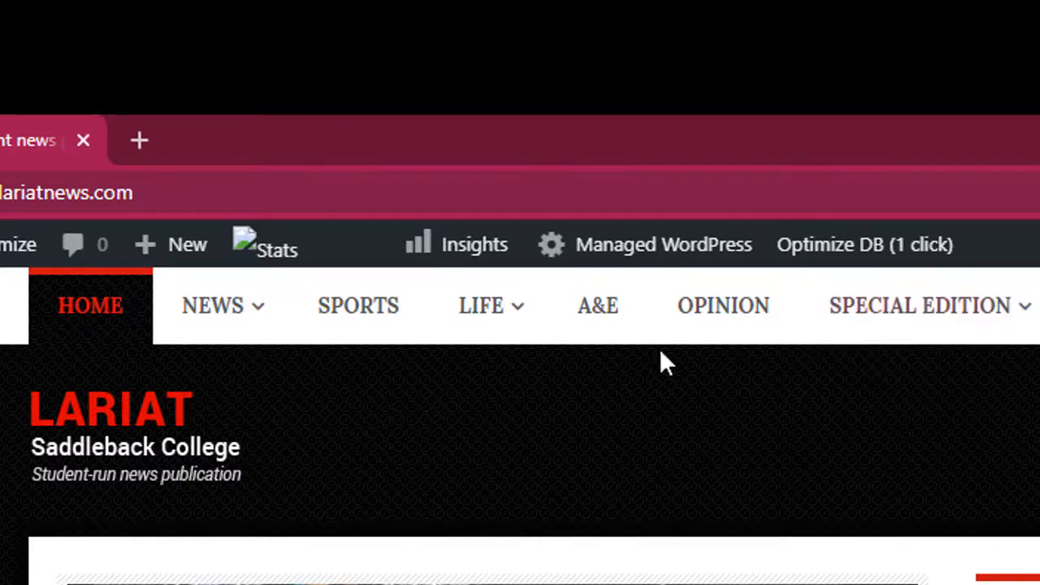
Examine the Lariat home page's section submenus, sidebar, latest stories and monthly archive list.
mouse_move(211, 338)
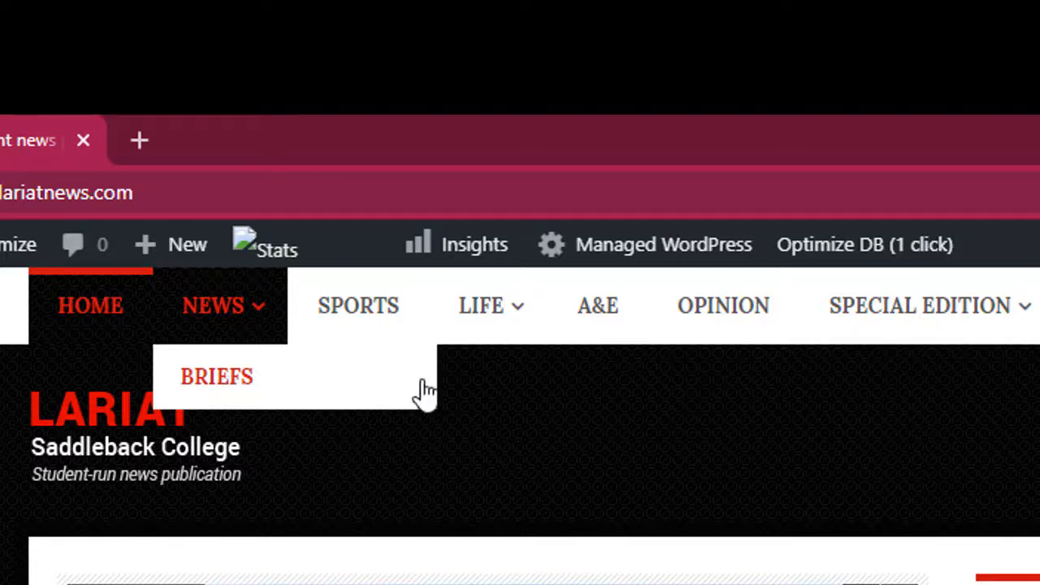
mouse_move(482, 331)
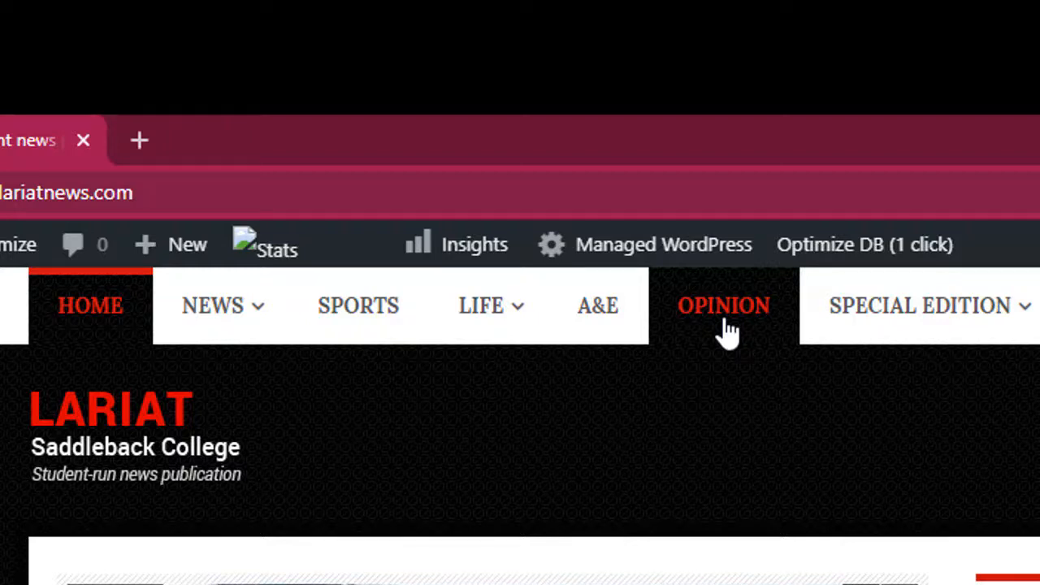
mouse_move(999, 312)
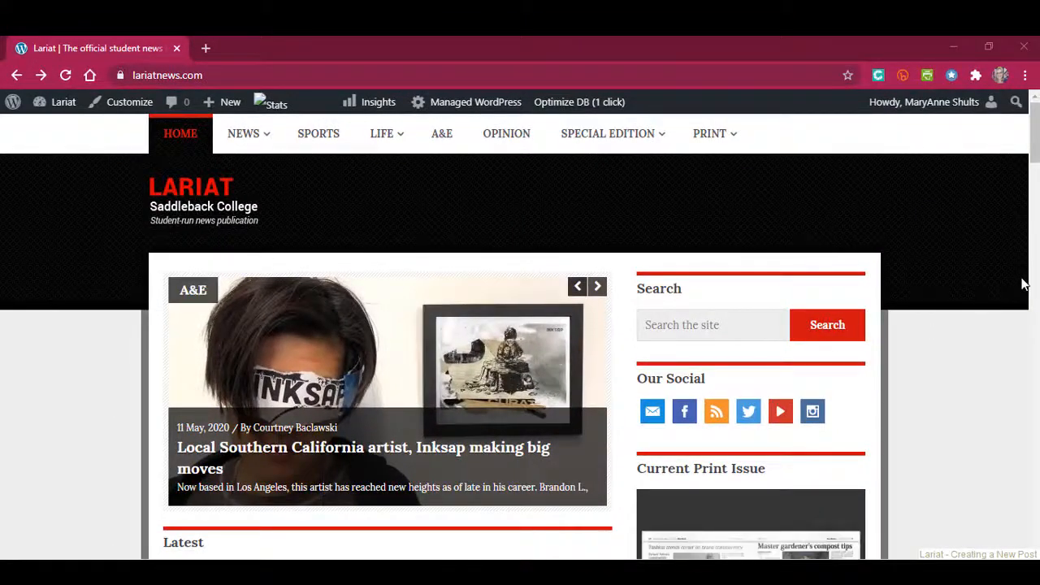
scroll(1014, 300, down, 1)
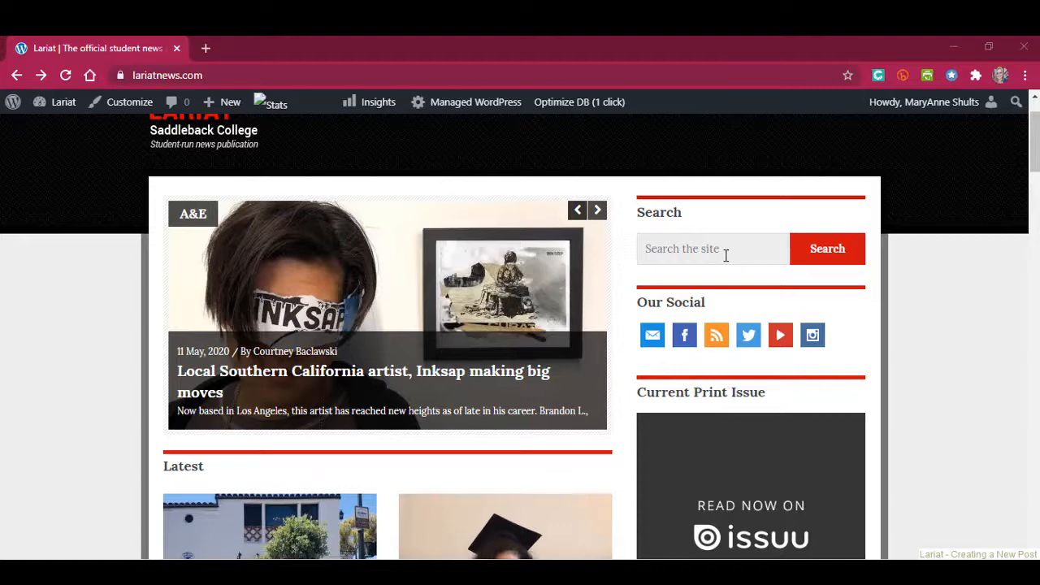
scroll(957, 307, down, 1)
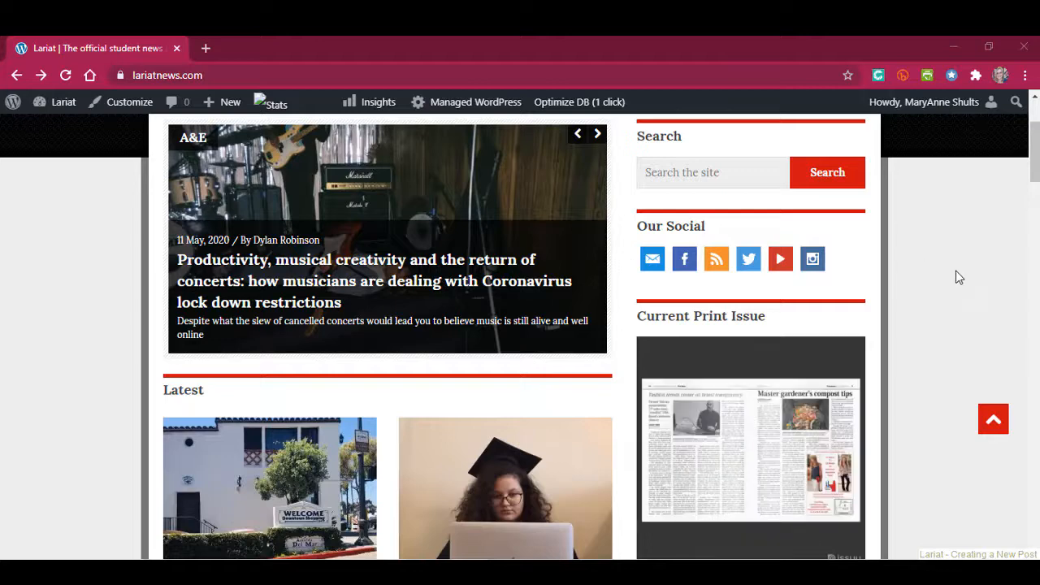
scroll(950, 275, down, 2)
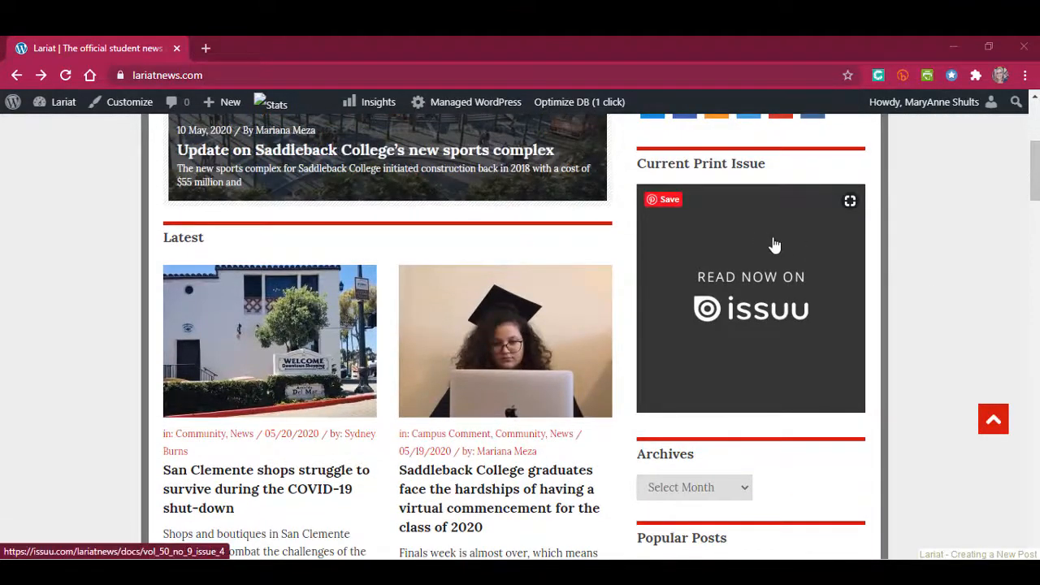
scroll(954, 236, down, 1)
scroll(955, 248, down, 1)
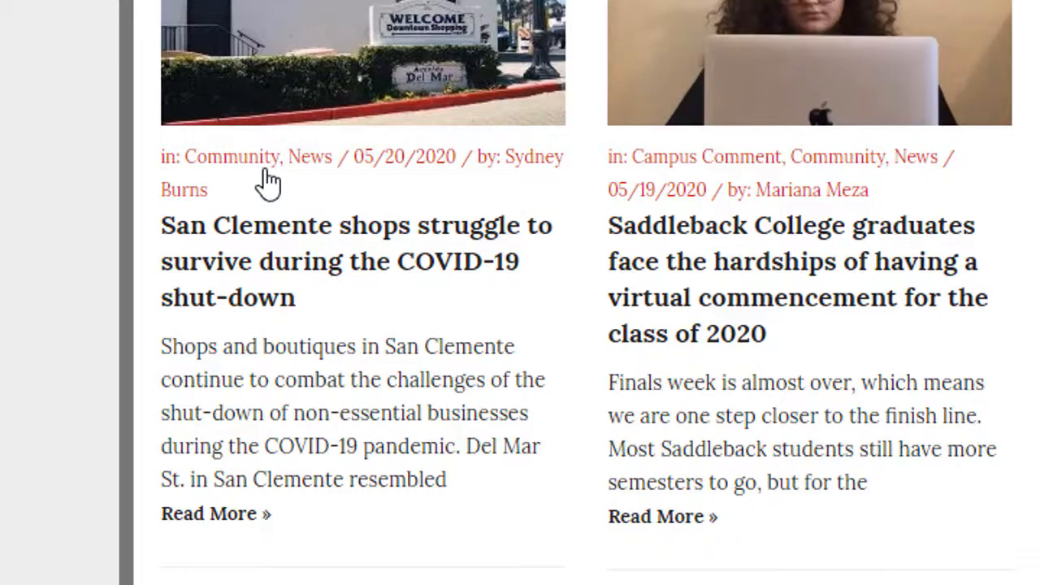
scroll(520, 293, down, 3)
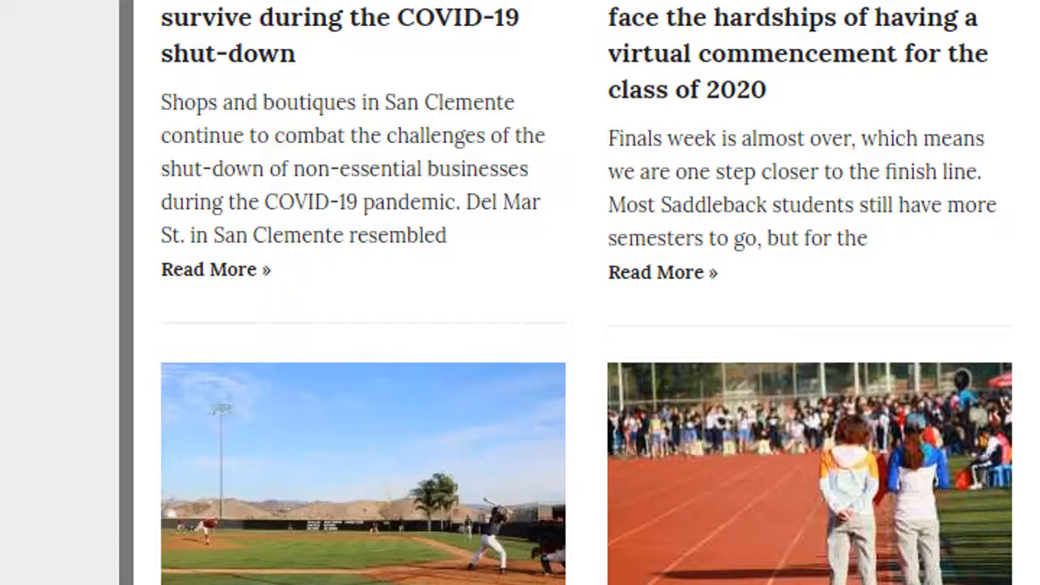
click(1005, 122)
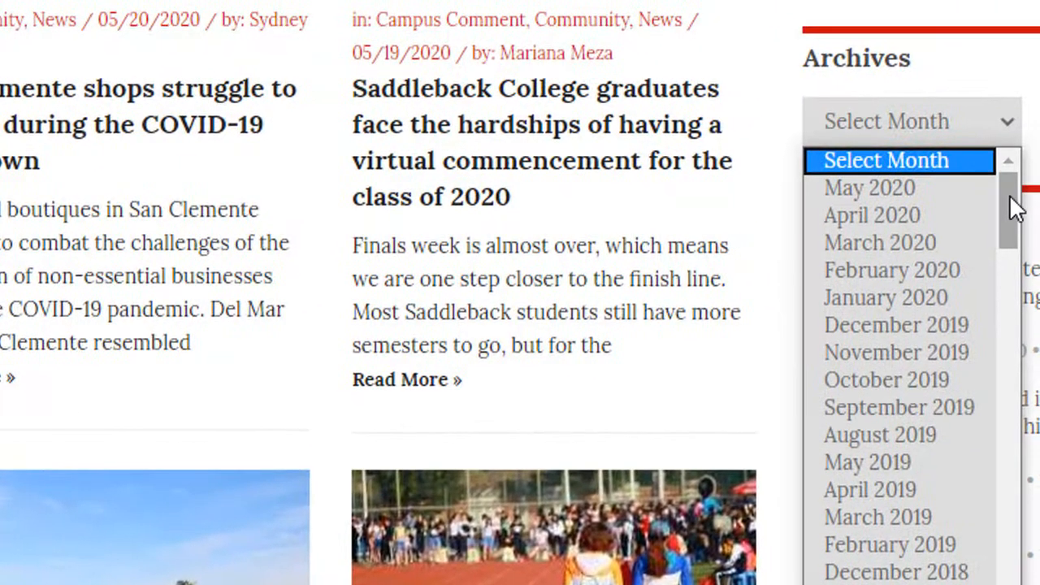
mouse_move(1014, 208)
mouse_down()
mouse_move(1022, 578)
mouse_move(1007, 190)
mouse_up()
key(Escape)
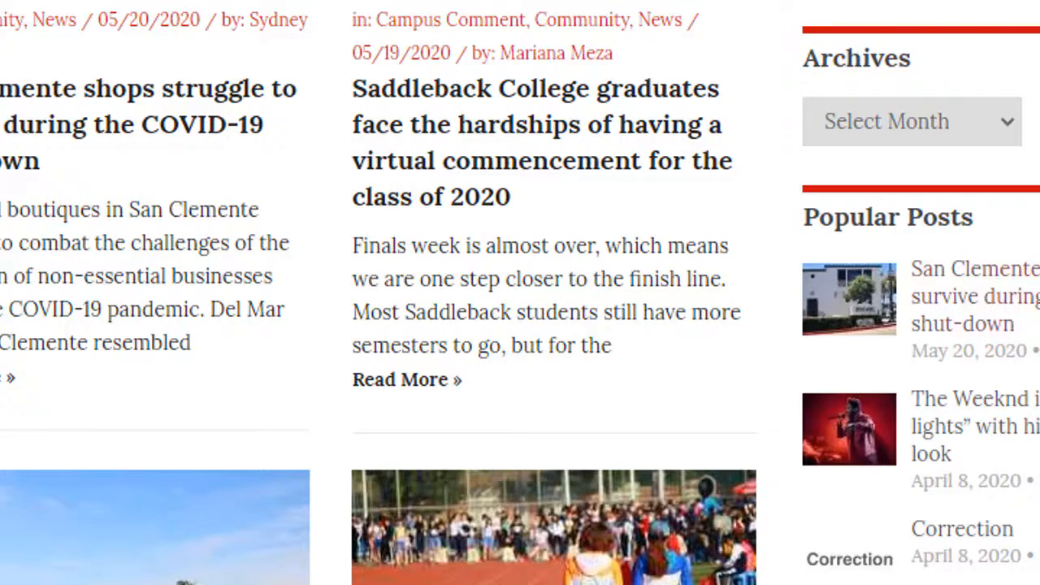
Open the Lariat Staff Login page from the links in the home page's footer.
scroll(519, 292, down, 5)
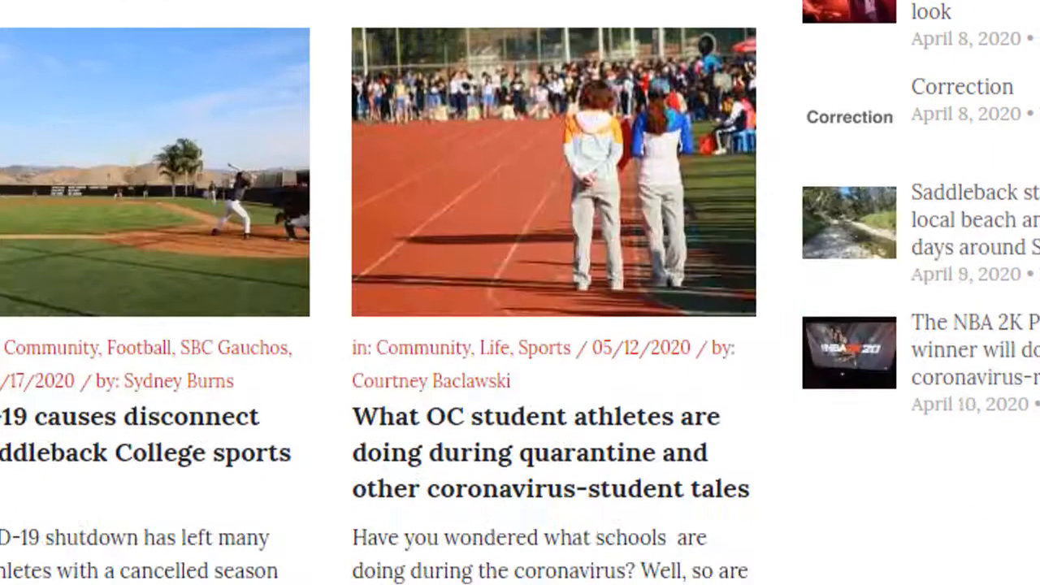
scroll(520, 293, down, 3)
scroll(520, 293, down, 4)
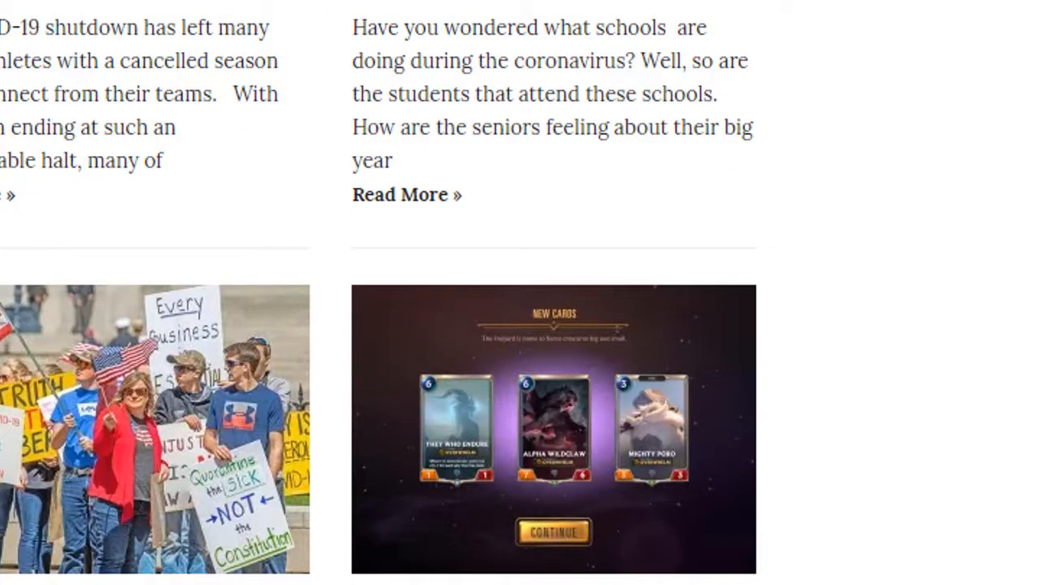
scroll(520, 292, down, 12)
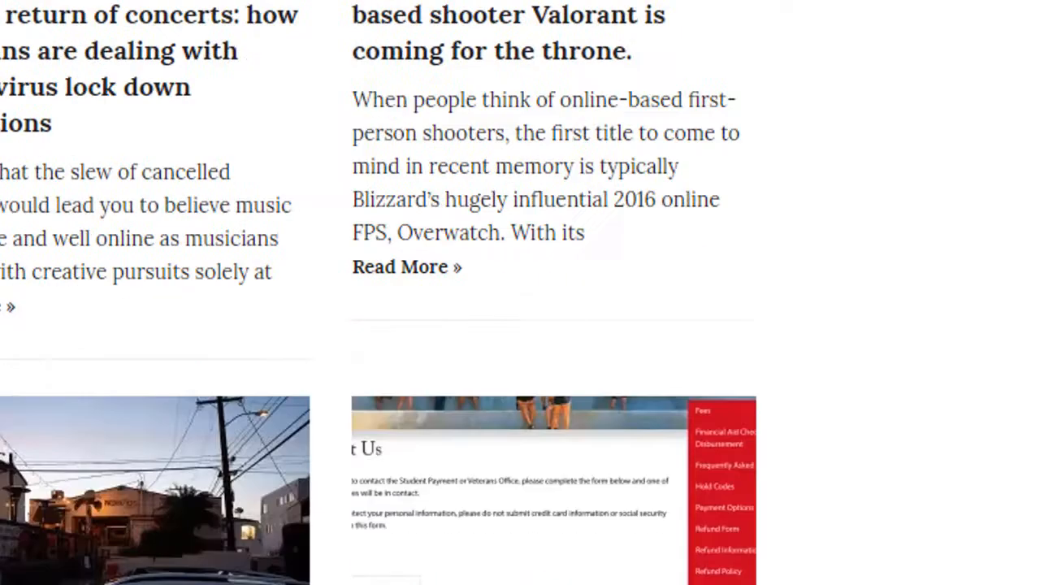
scroll(520, 293, down, 3)
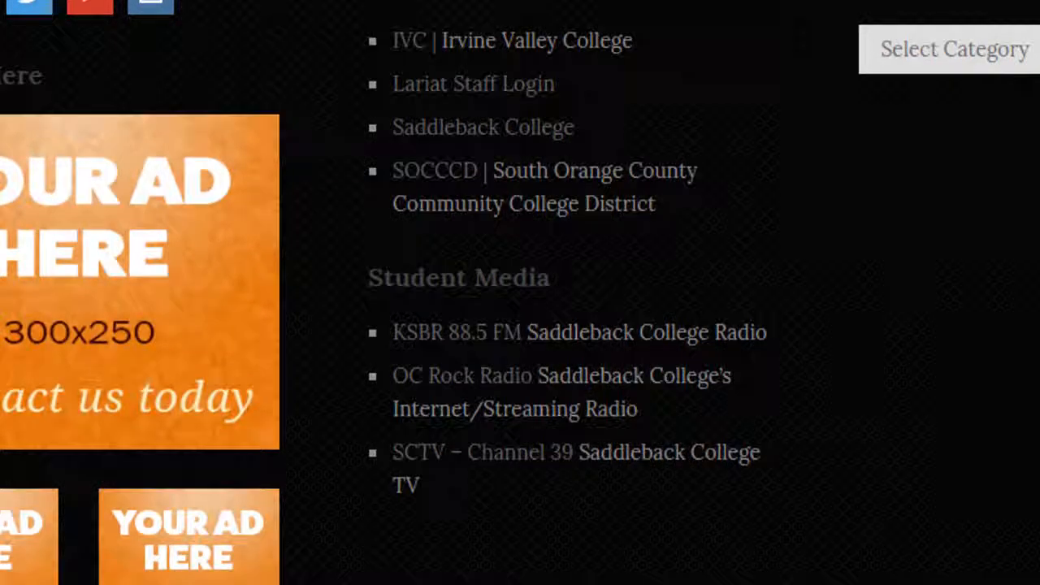
scroll(519, 292, up, 1)
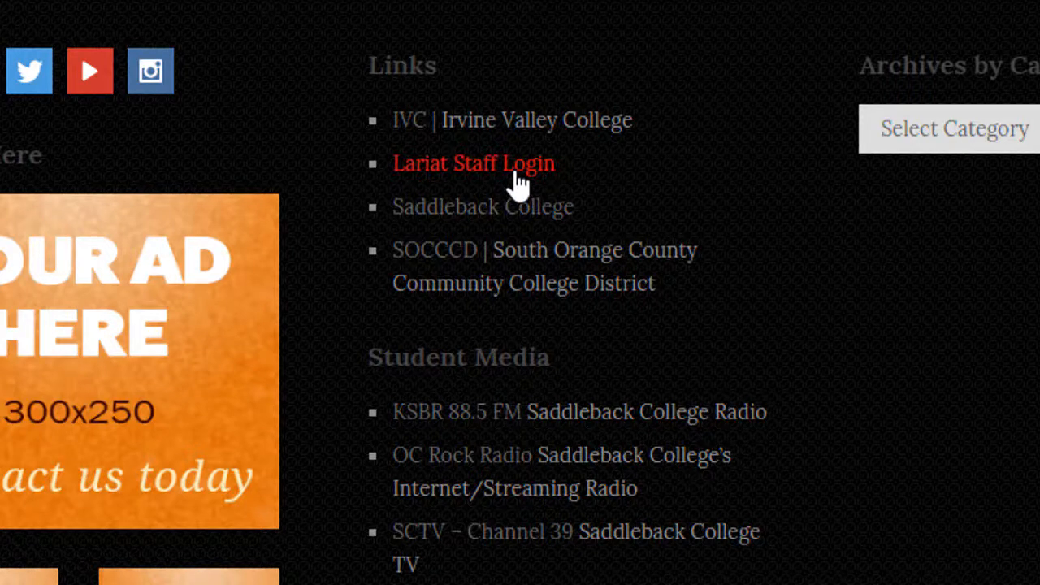
click(520, 179)
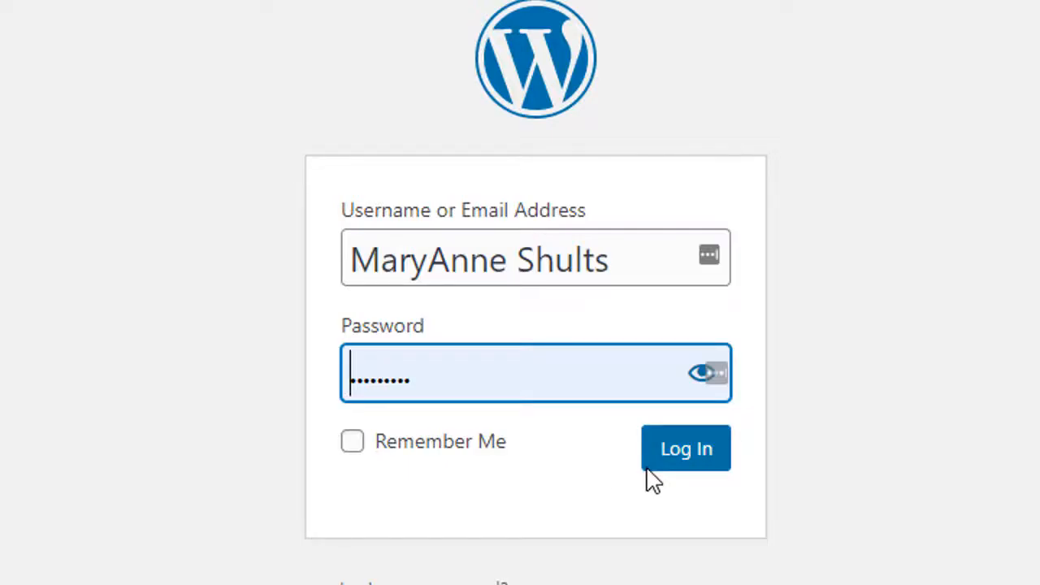
Log in with the staff username, re-entering the account password, and decline updating the browser's saved password.
click(709, 469)
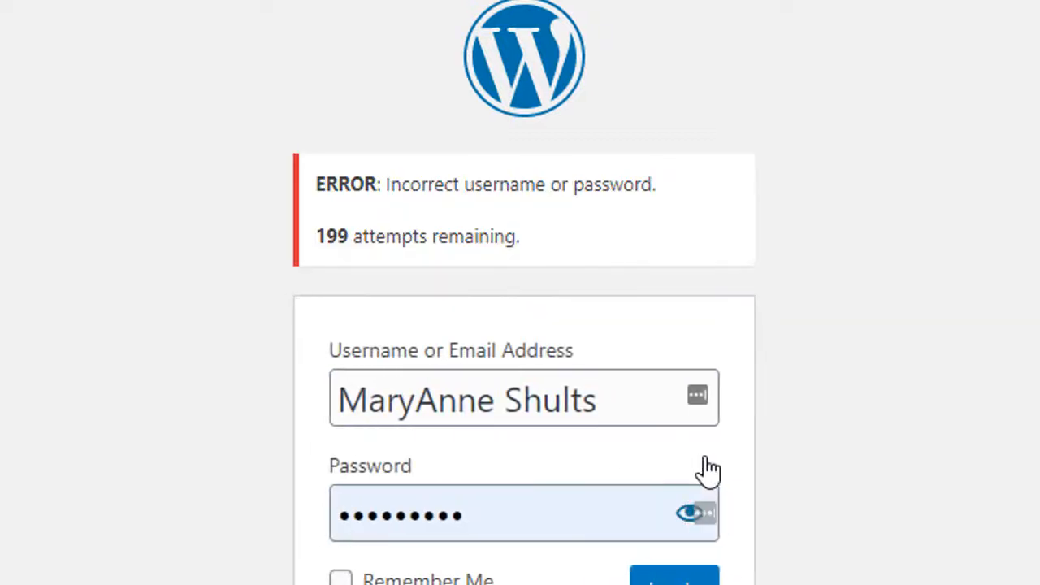
double_click(508, 513)
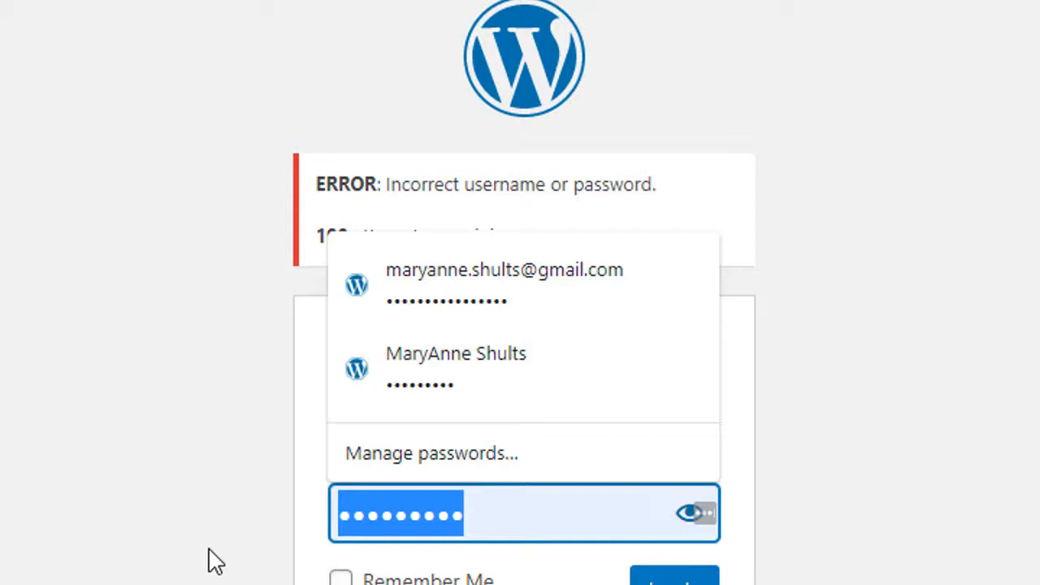
text(•••••)
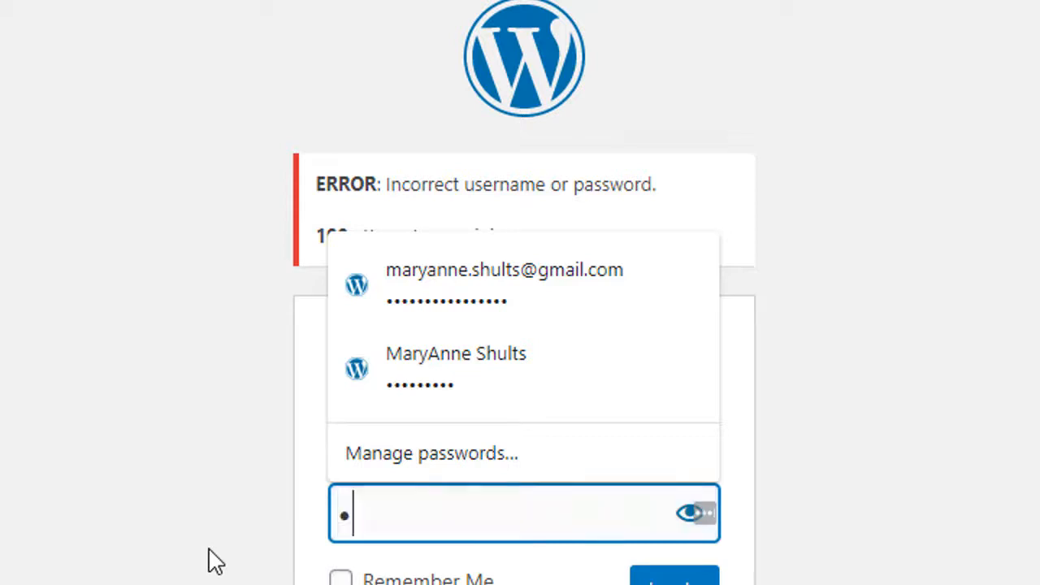
text(•••••)
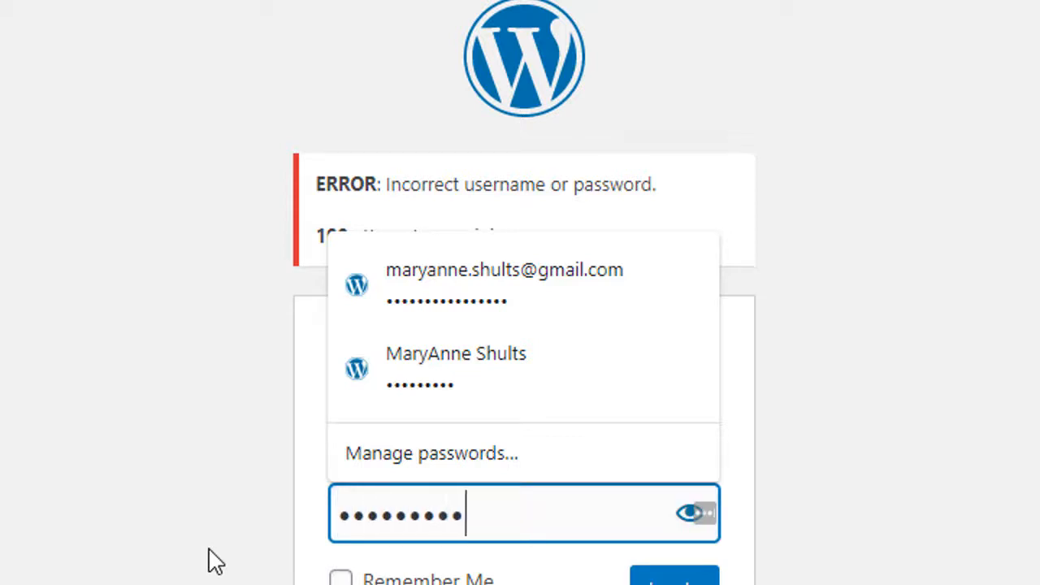
text(••••••)
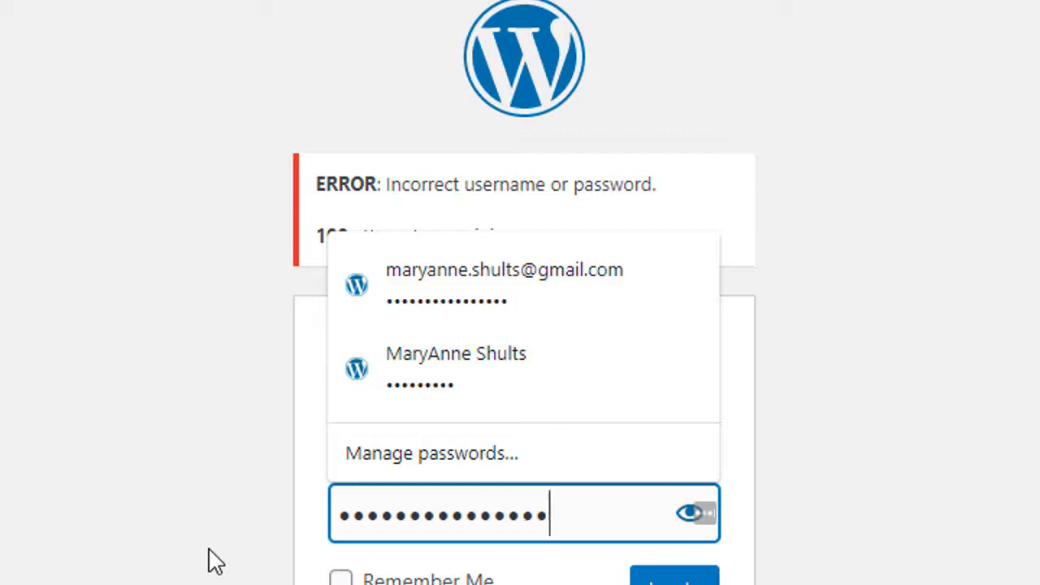
key(Return)
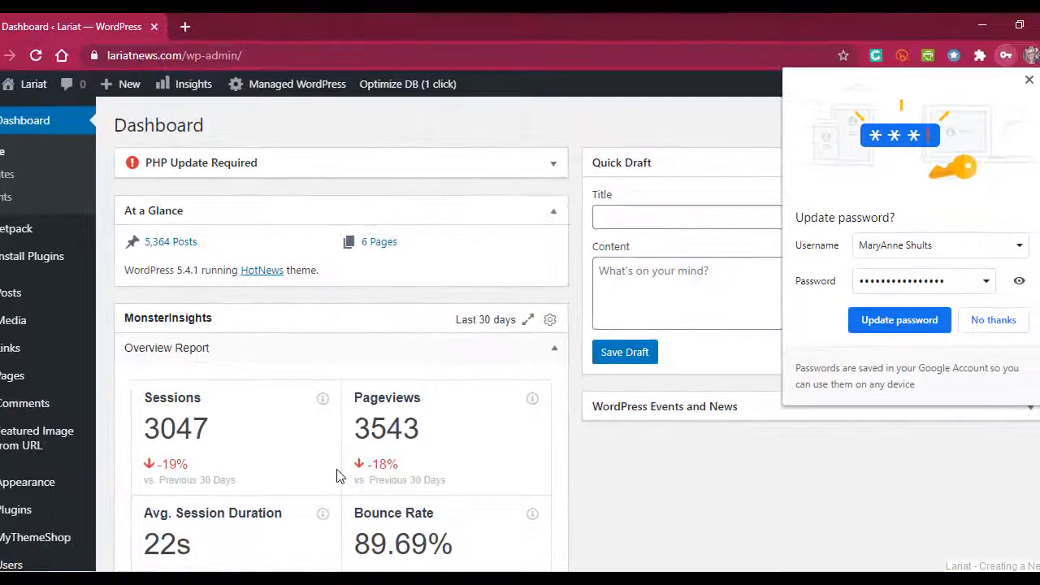
click(992, 320)
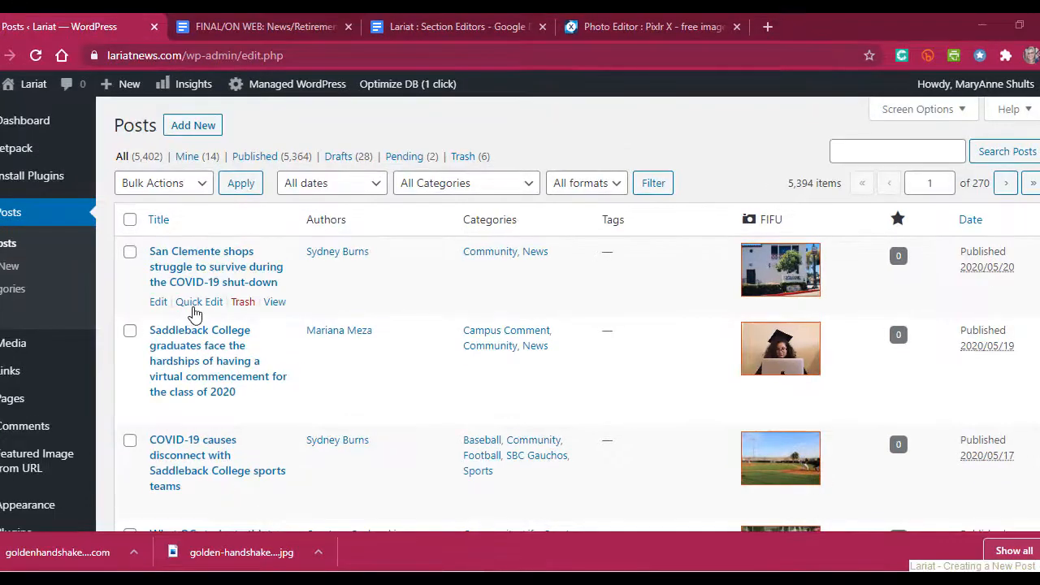
Inspect the quick-edit fields and status options of the San Clemente shops post without saving, and view the site's post categories.
click(218, 300)
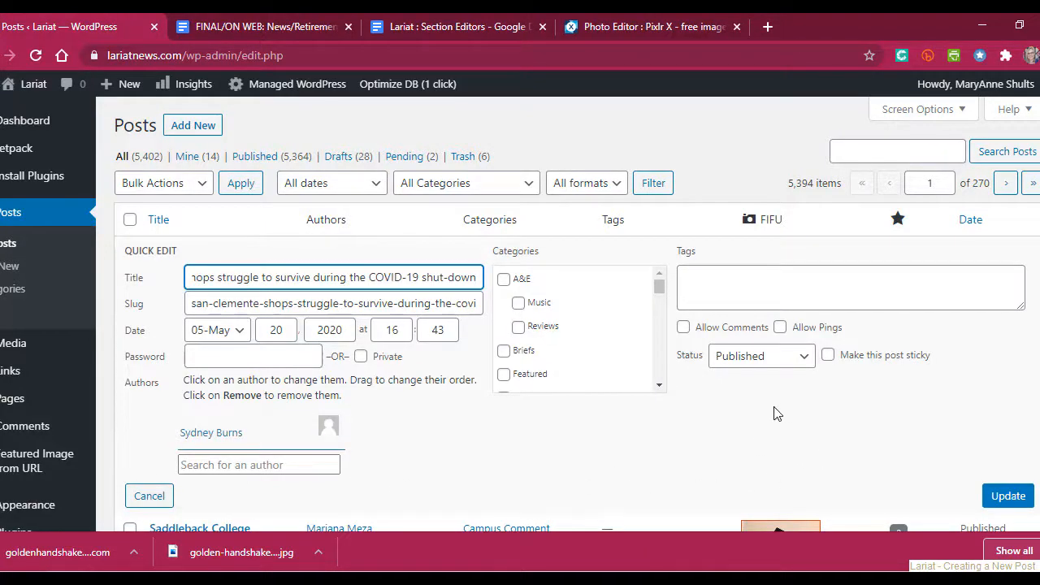
click(802, 357)
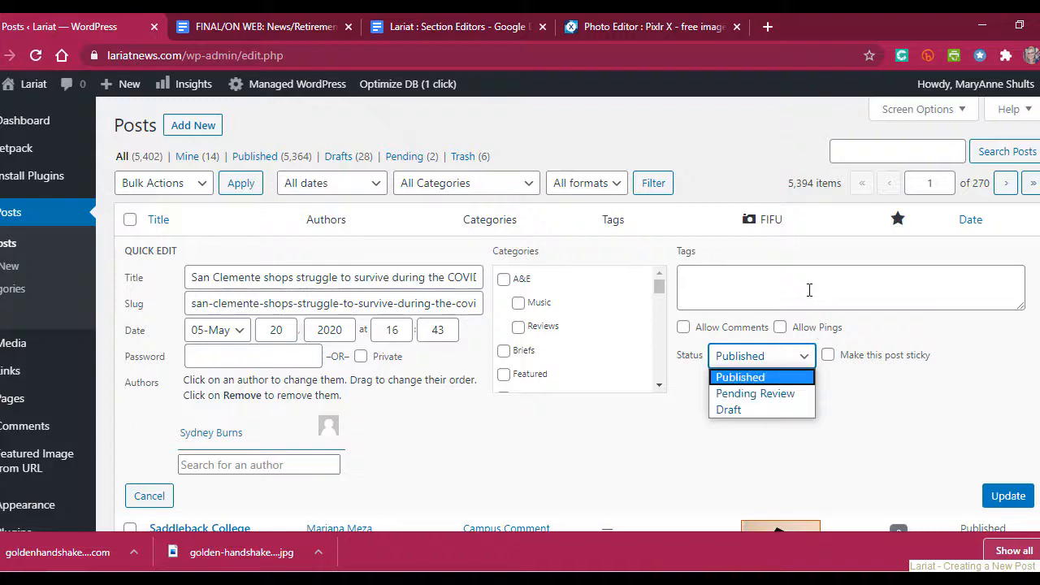
click(736, 278)
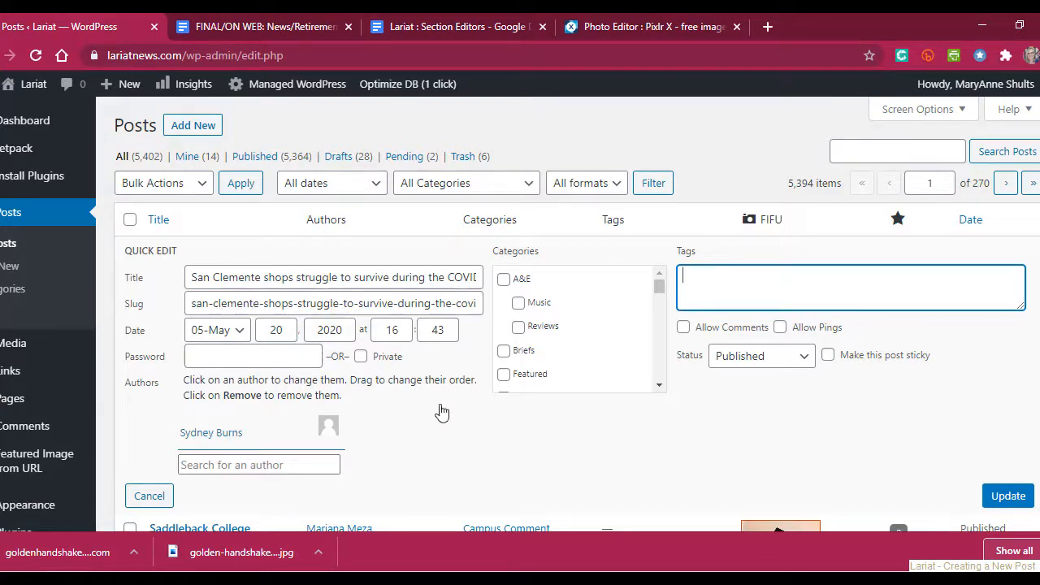
key(Escape)
click(18, 294)
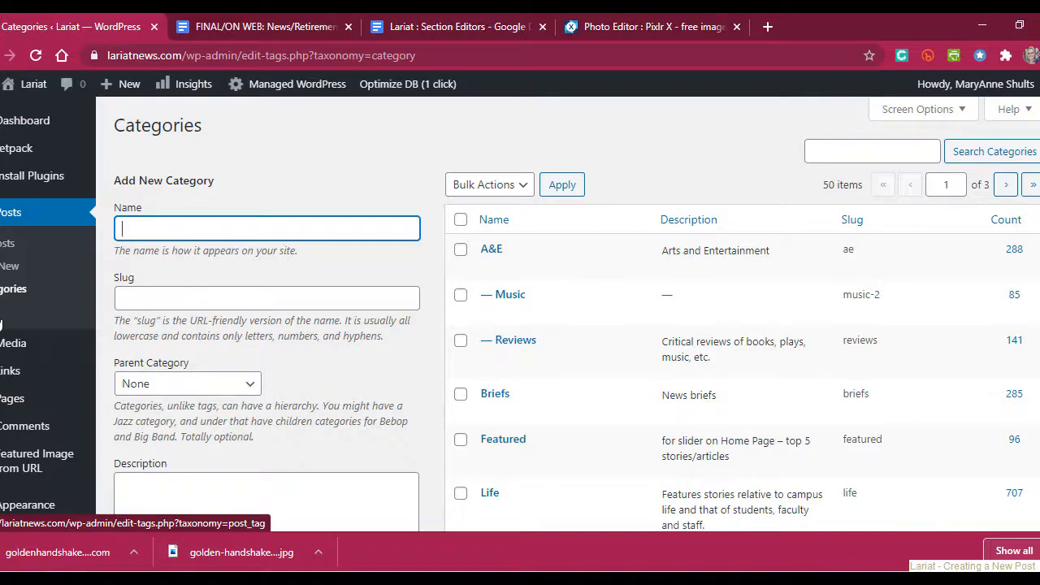
Start a new post and review its content, author, category, tag, featured image and discussion settings.
click(11, 271)
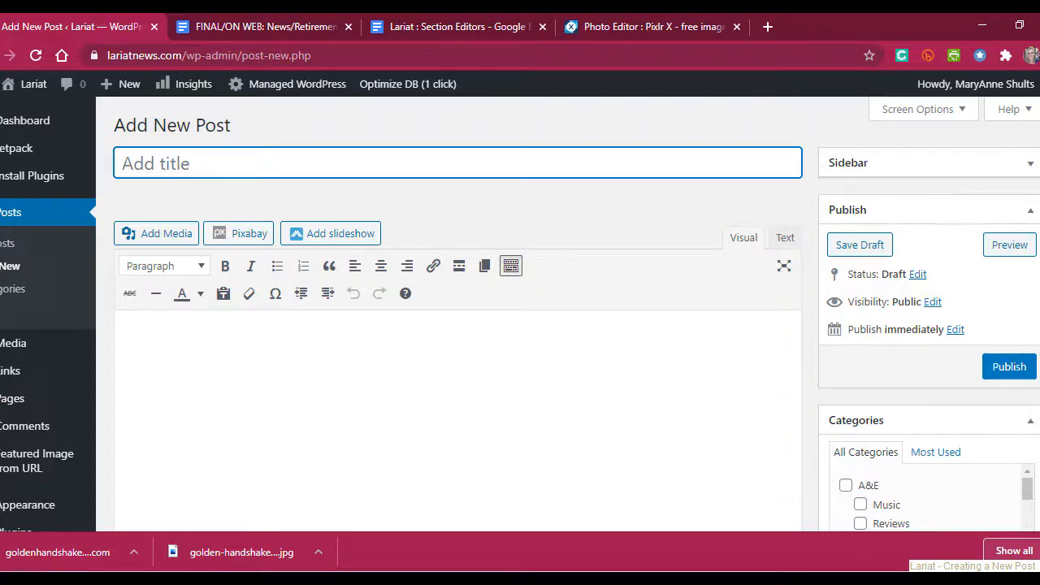
scroll(519, 325, down, 3)
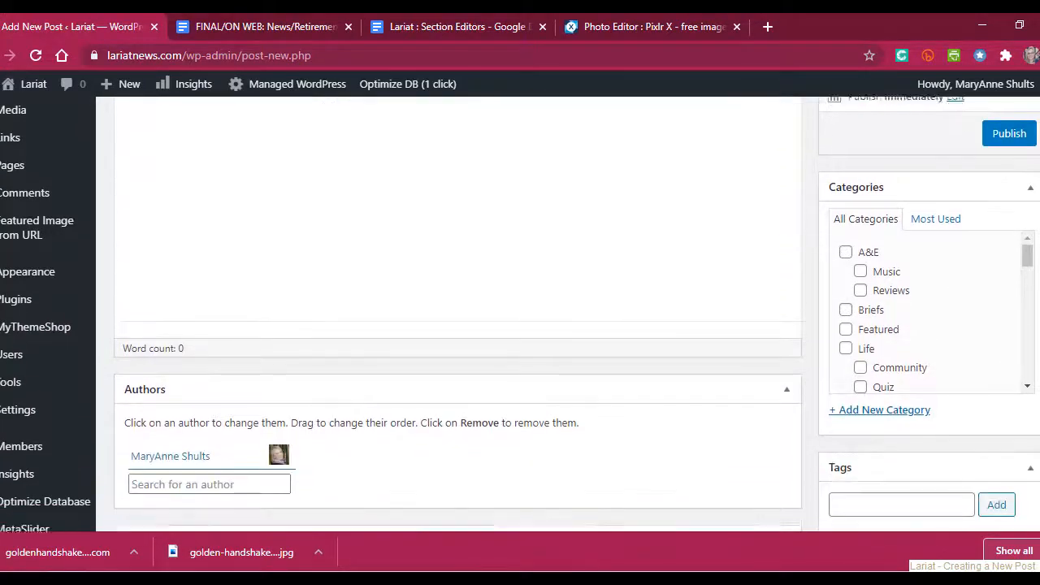
scroll(520, 324, down, 4)
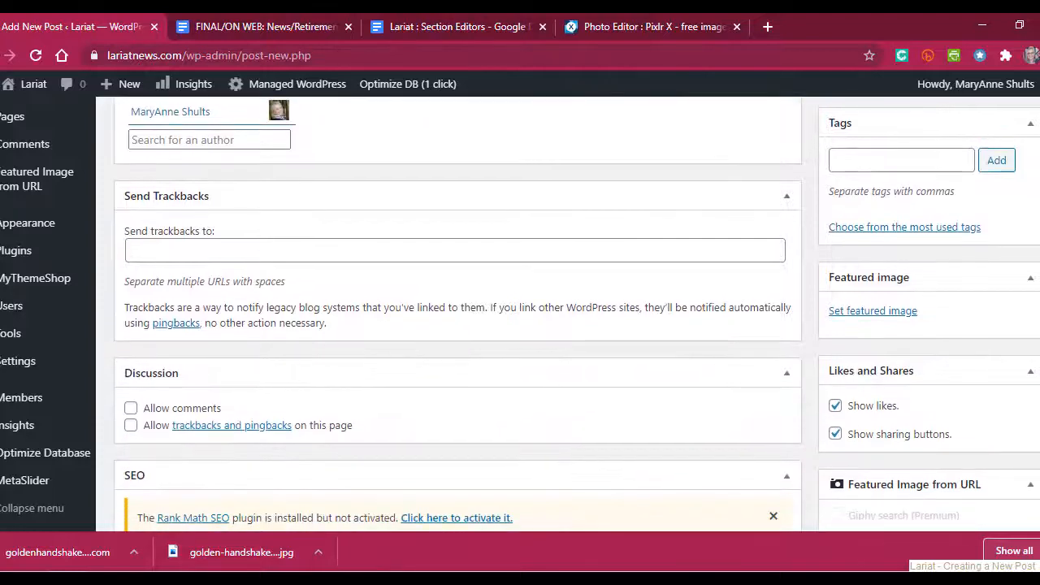
scroll(520, 325, down, 1)
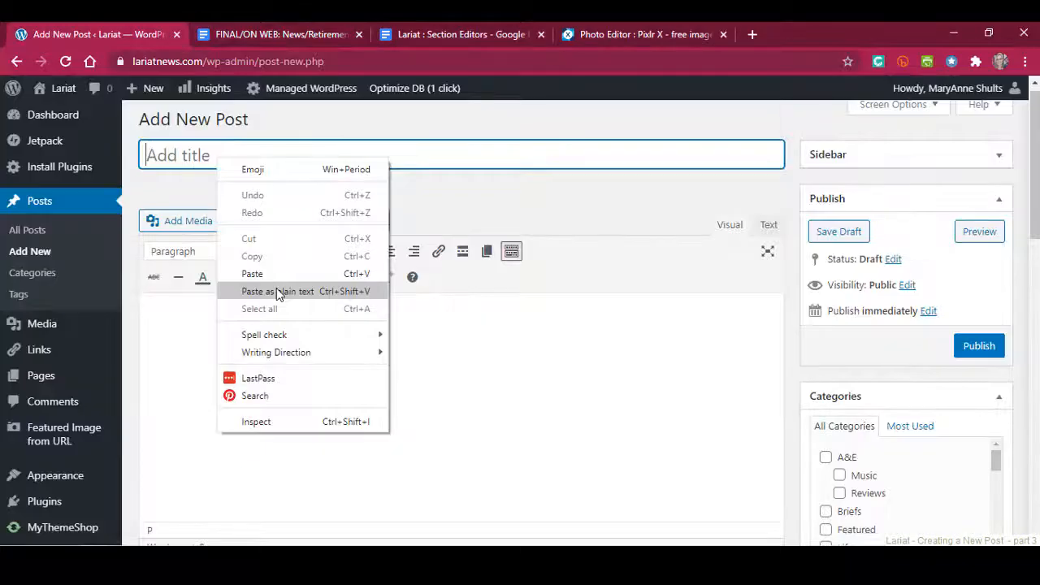
Paste "Faculty opt into supplementary retirement incentive program" as plain text for the new post's title.
click(276, 287)
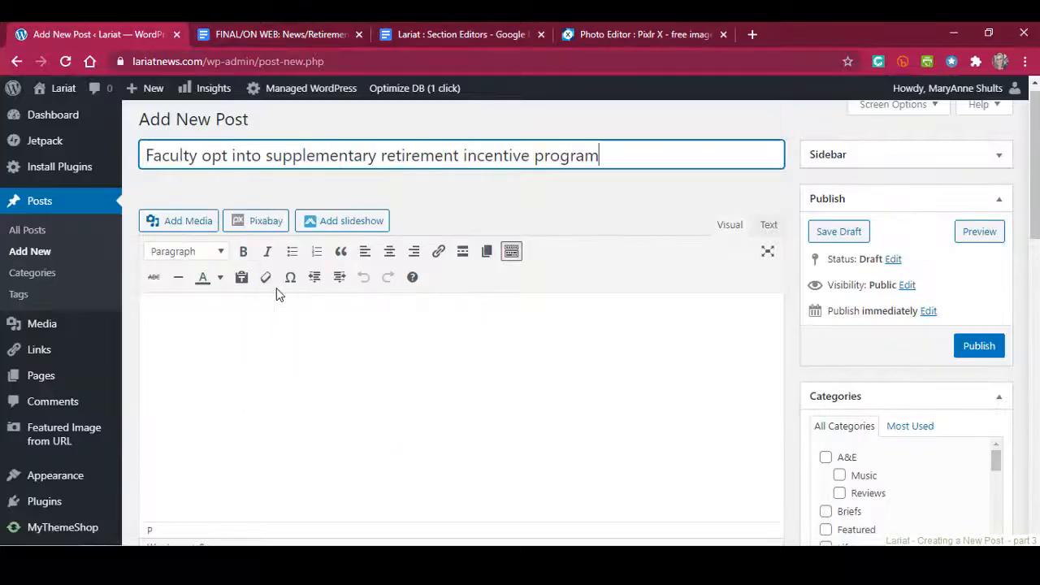
right_click(479, 194)
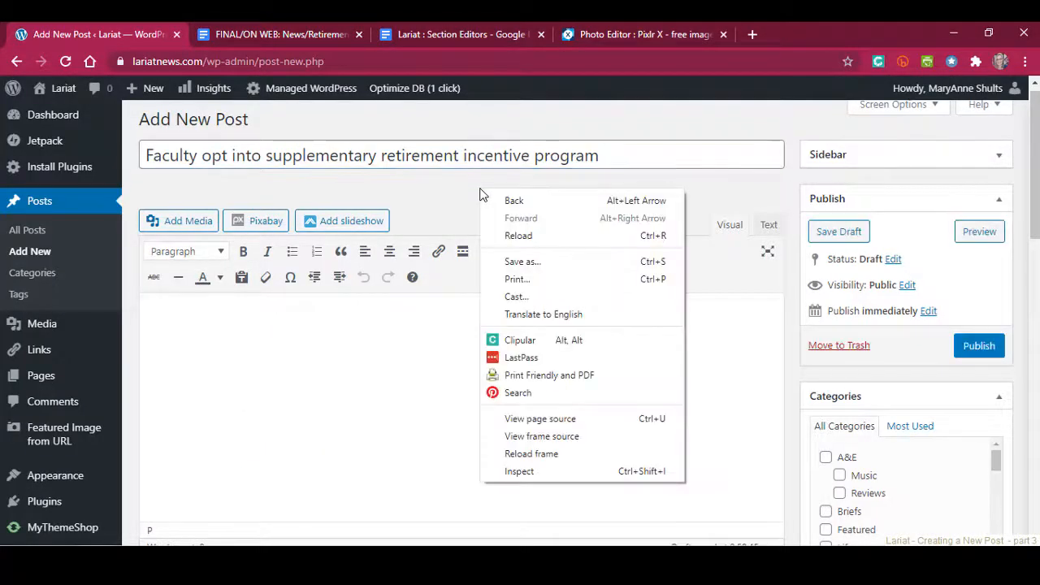
click(468, 166)
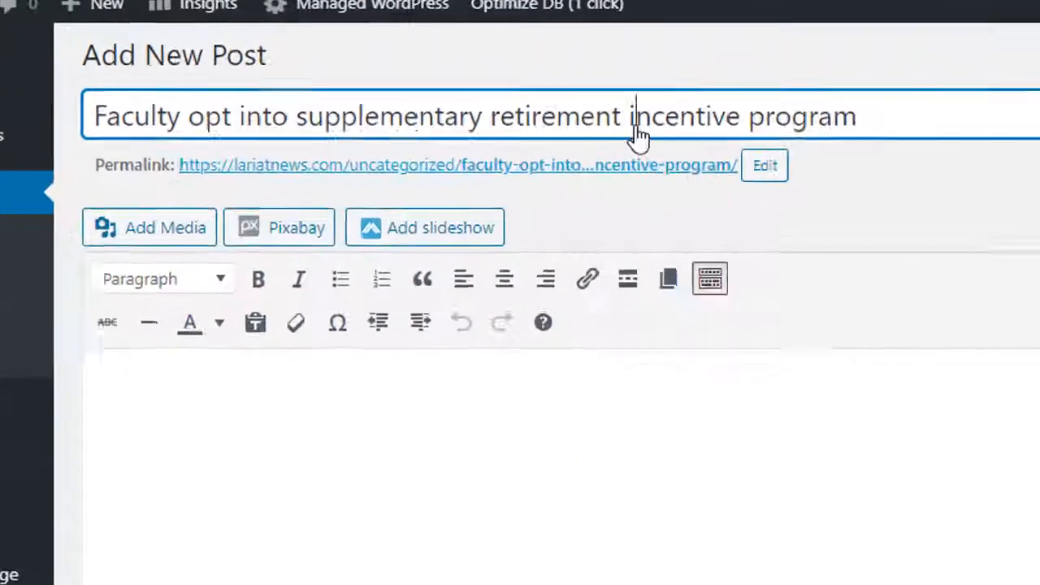
Copy the new post's entire title and clear it from the title field.
drag(910, 112, 82, 136)
key(ctrl+c)
key(BackSpace)
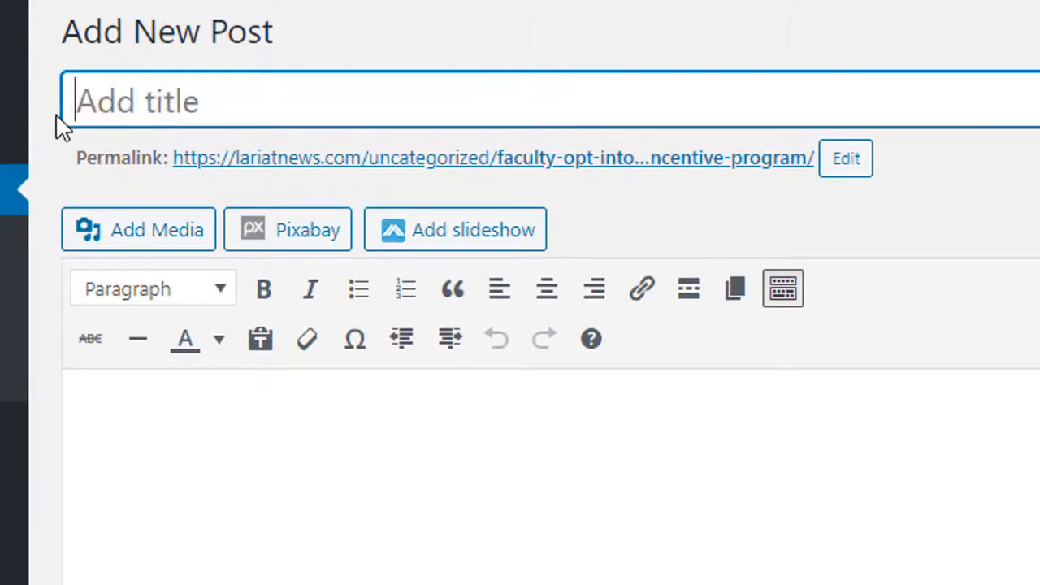
Paste "Faculty opt into supplementary retirement incentive program" back into the empty post title as plain text.
right_click(106, 119)
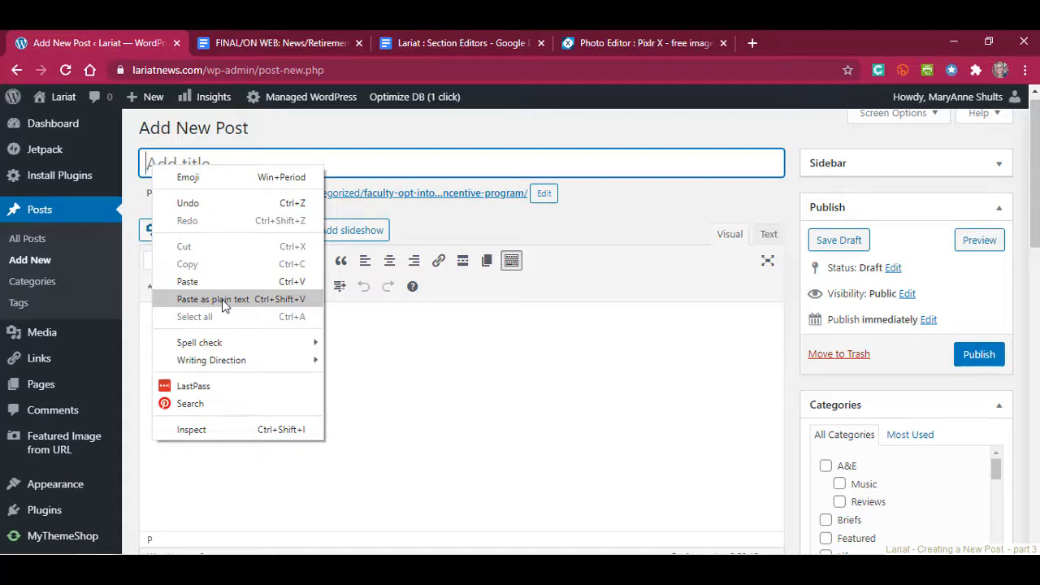
click(212, 299)
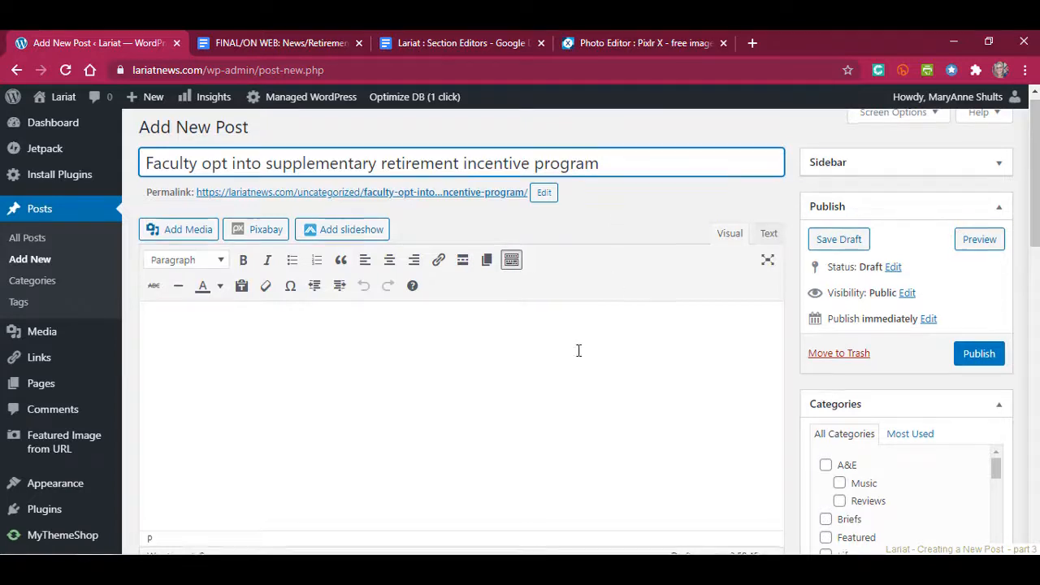
scroll(580, 349, down, 1)
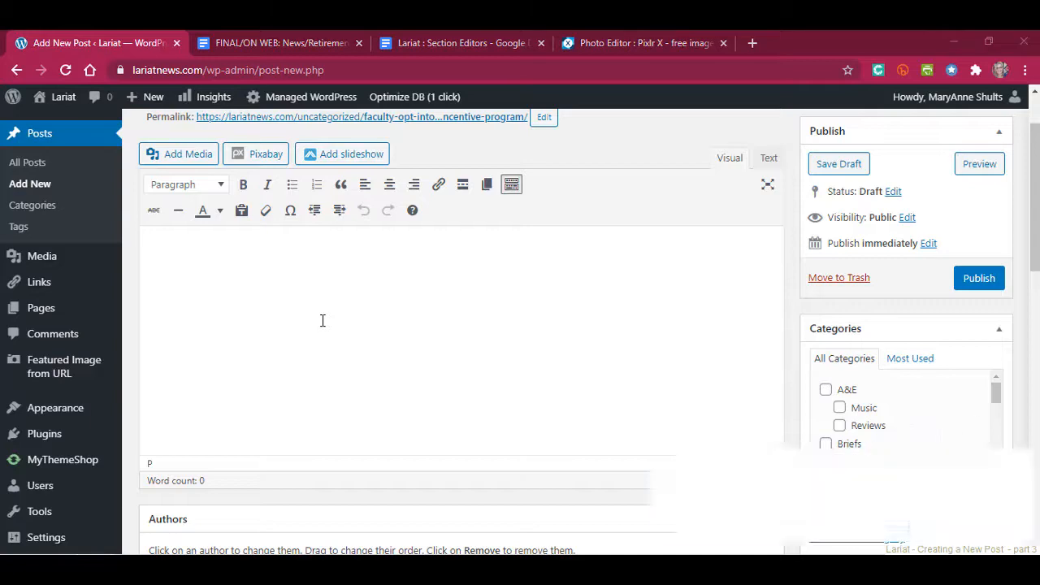
Switch to the retirement incentive story in Google Docs and copy its first four body paragraphs, starting below the suggested headline.
key(alt+Tab)
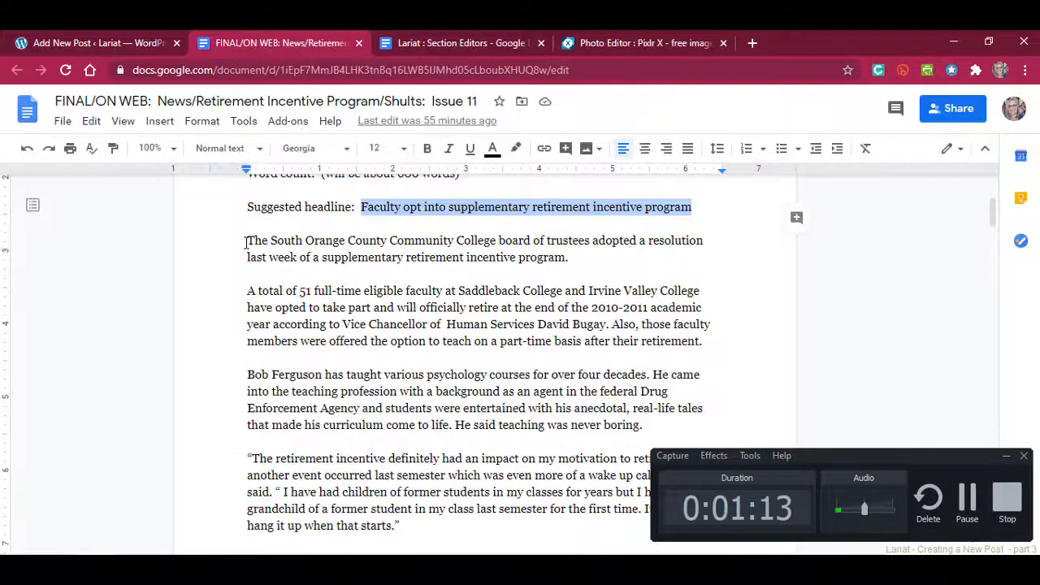
drag(246, 241, 505, 522)
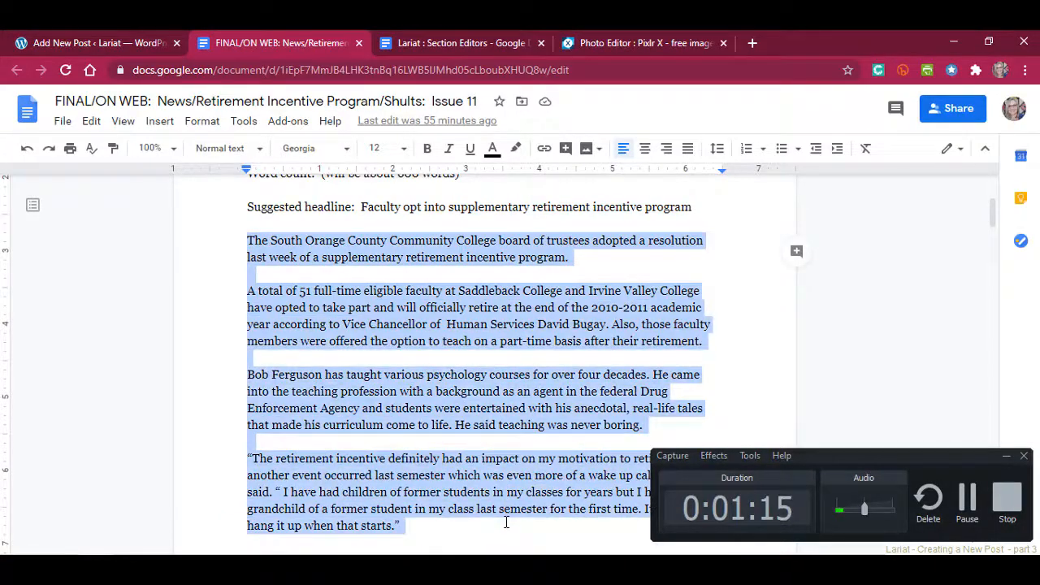
right_click(480, 439)
click(524, 180)
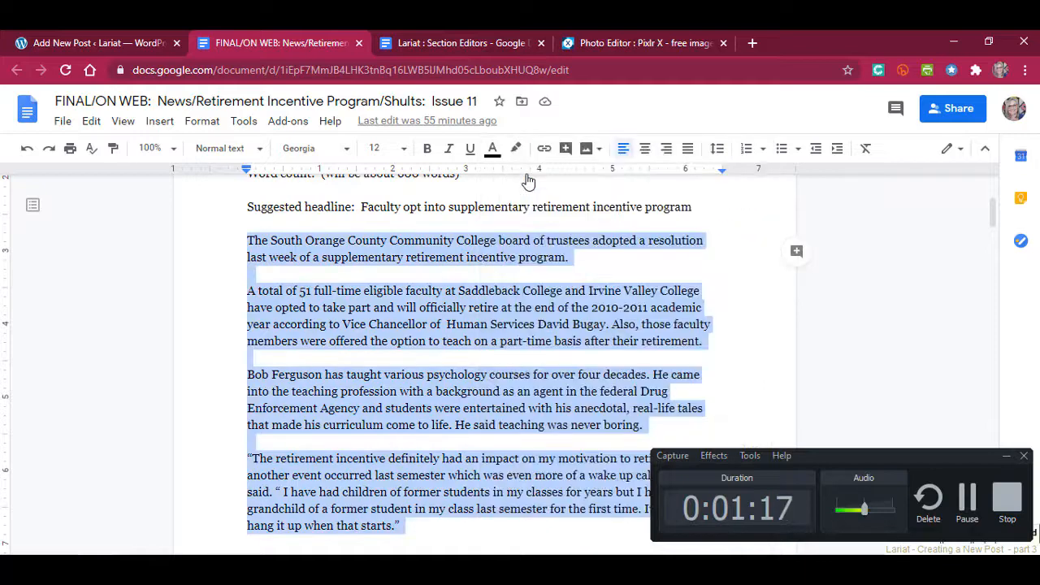
Return to the new WordPress post and paste the copied paragraphs into its body as plain text.
click(89, 46)
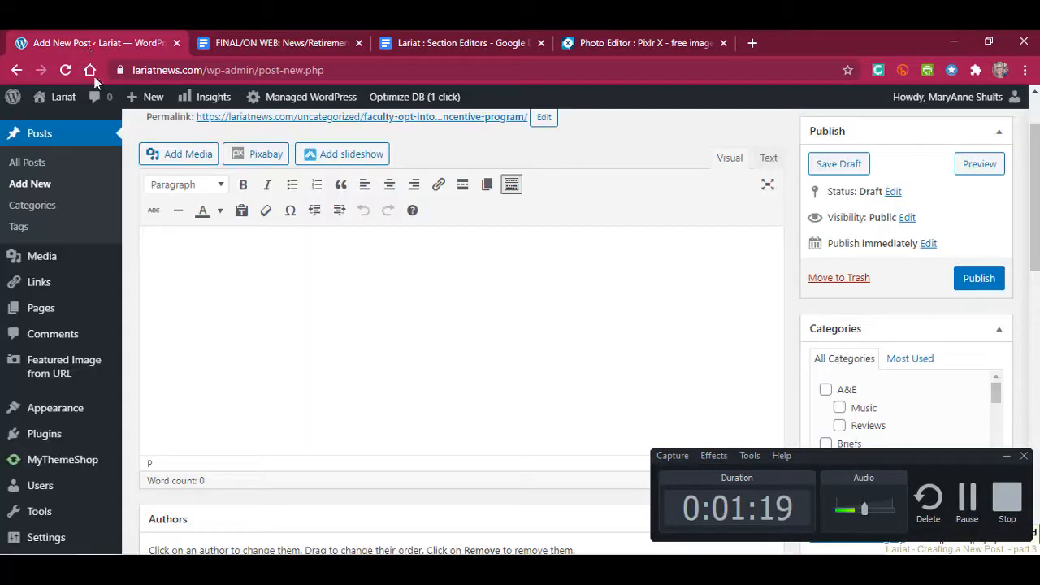
right_click(182, 255)
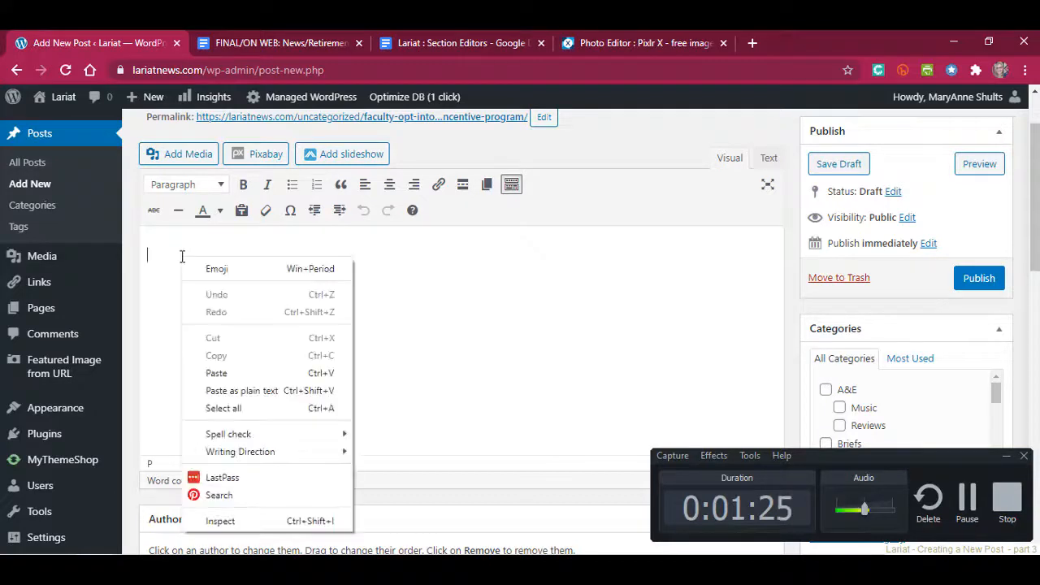
click(269, 390)
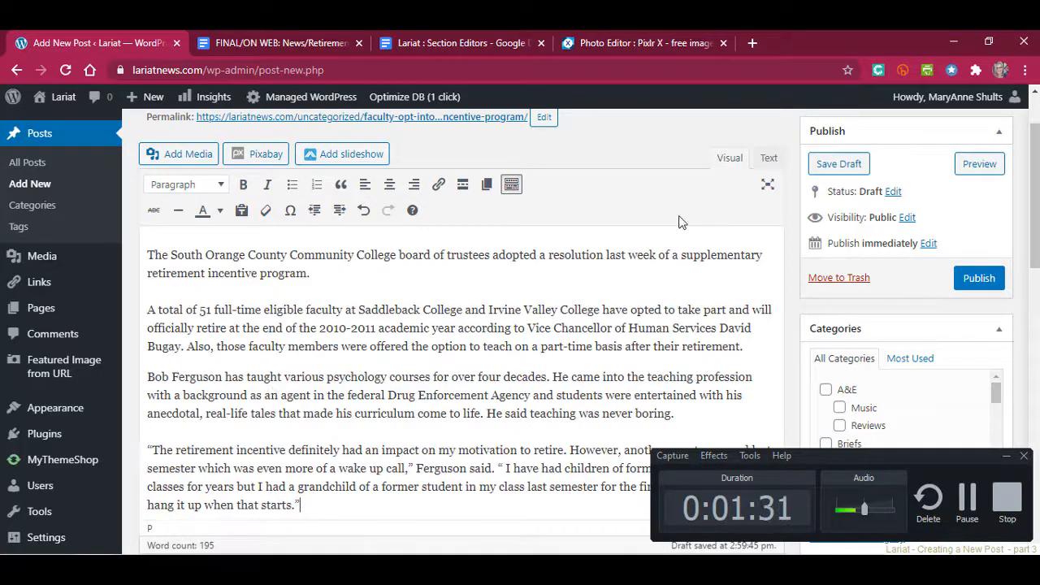
click(1007, 456)
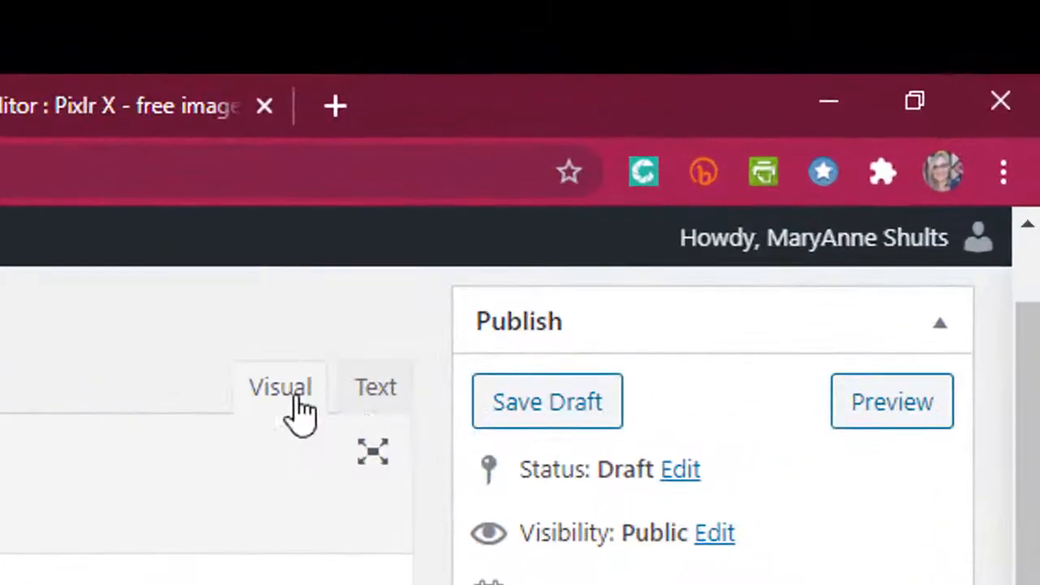
Examine the post's body in the text editor and back in the visual editor, and view the available paragraph and heading styles.
click(369, 402)
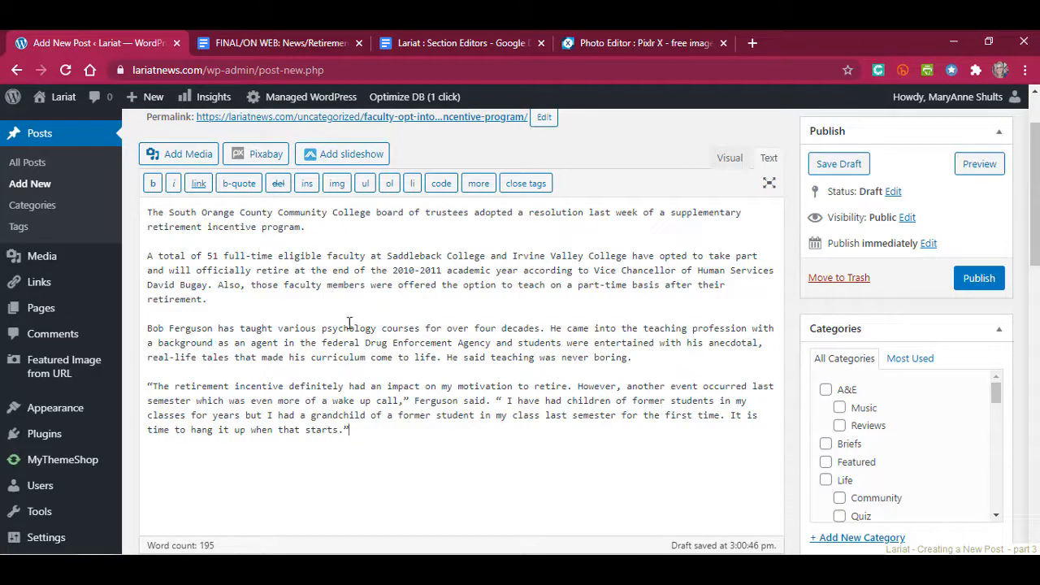
click(730, 160)
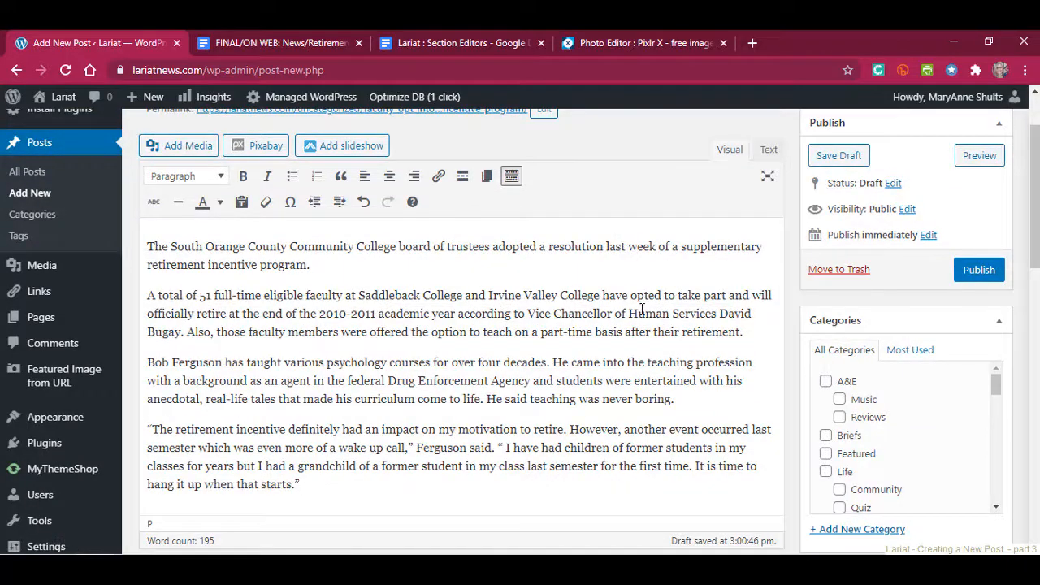
scroll(561, 313, up, 2)
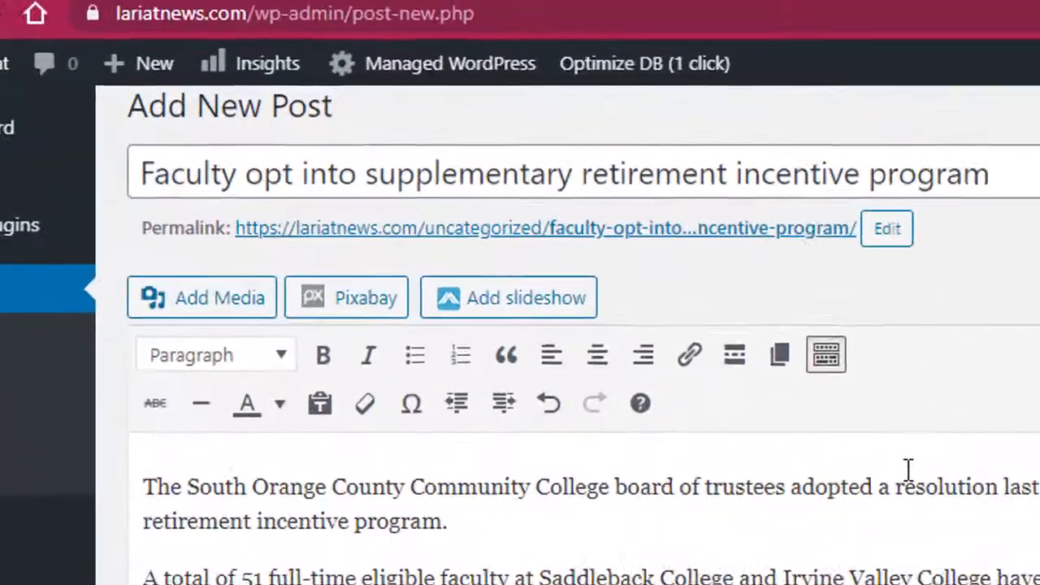
scroll(908, 469, down, 2)
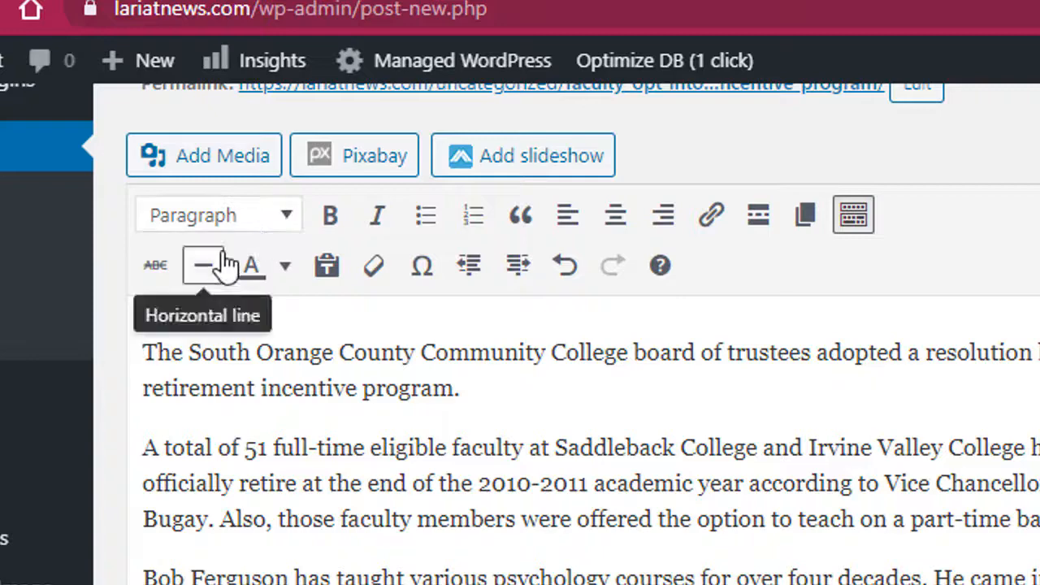
click(273, 227)
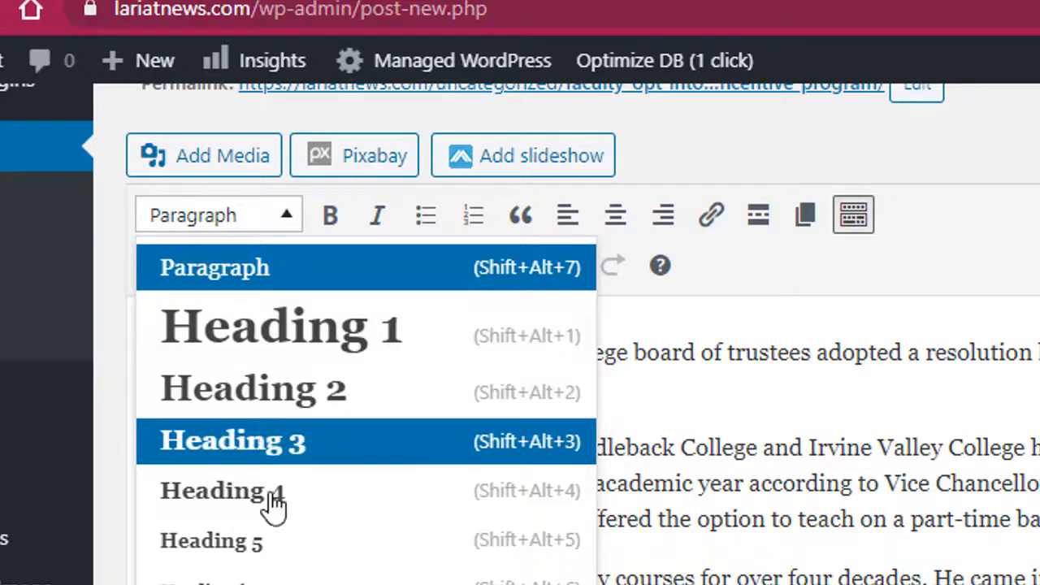
click(1028, 162)
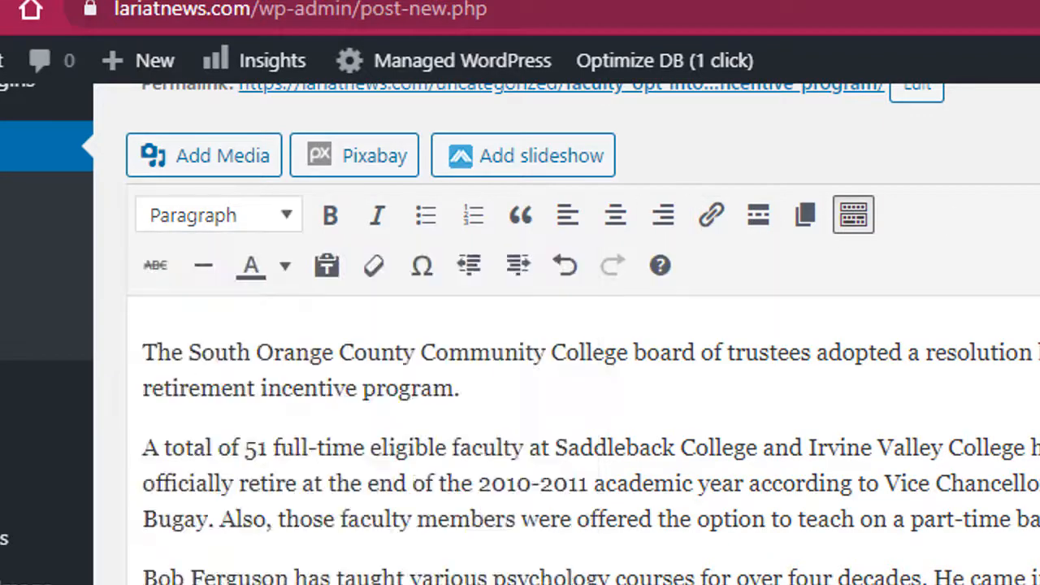
Insert a new line reading "Subhead" above the first paragraph of the post's body.
click(137, 351)
key(Return)
key(Up)
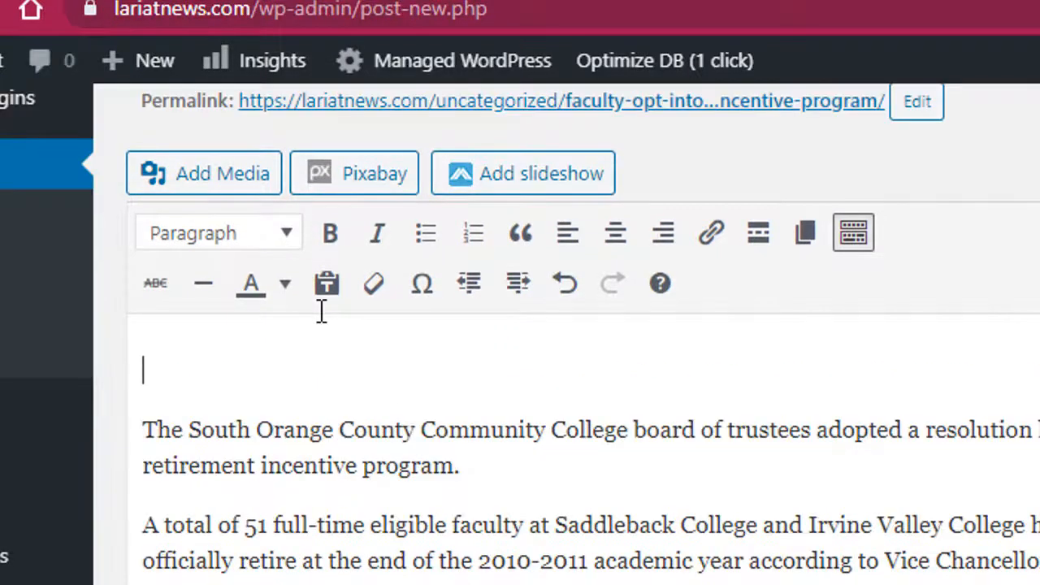
text(Subhead)
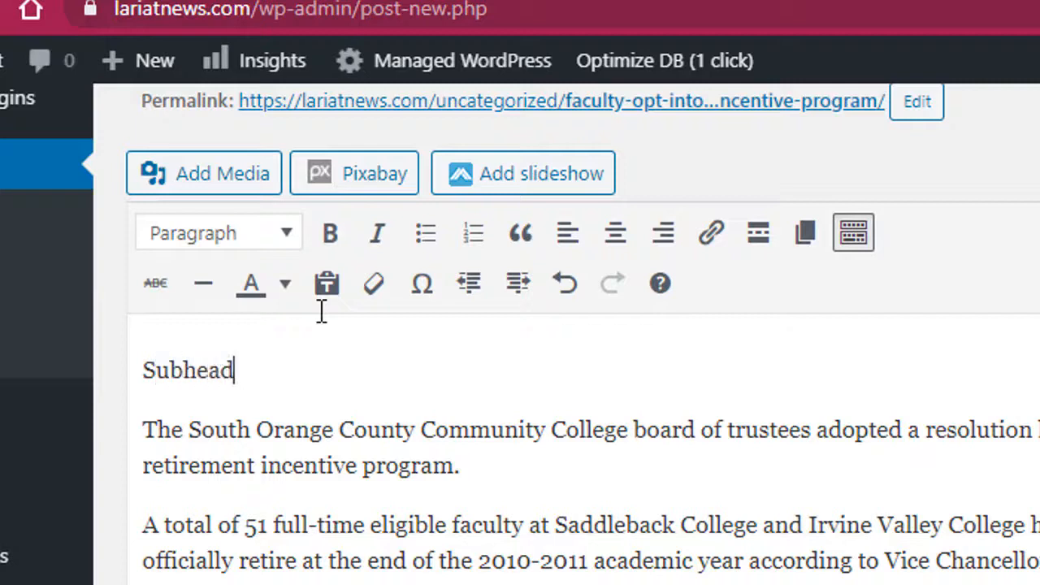
Format the "Subhead" line as Heading 3 and extend its text to "Subhead H3".
drag(245, 370, 143, 369)
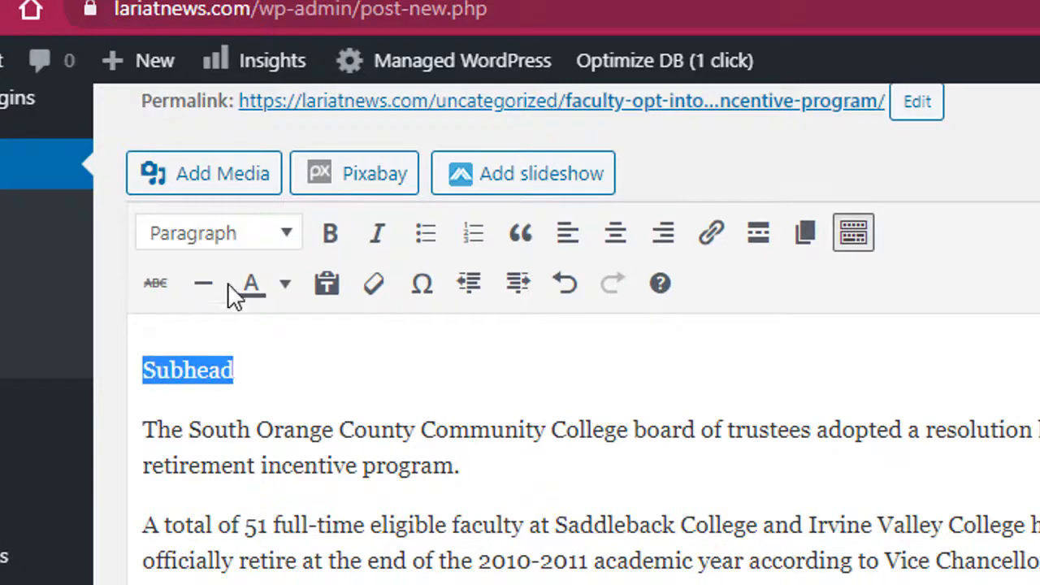
click(243, 243)
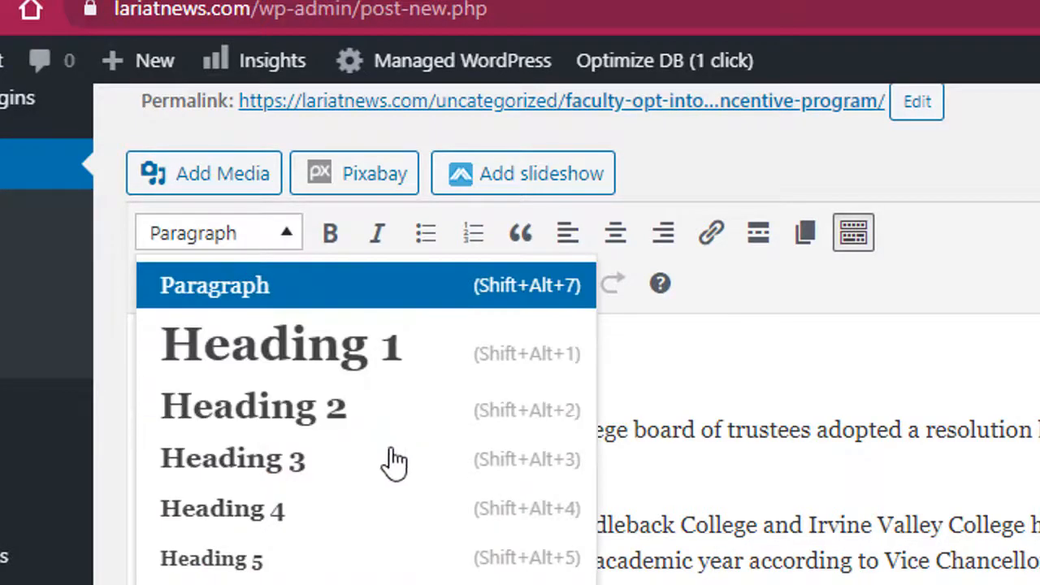
click(372, 481)
click(402, 400)
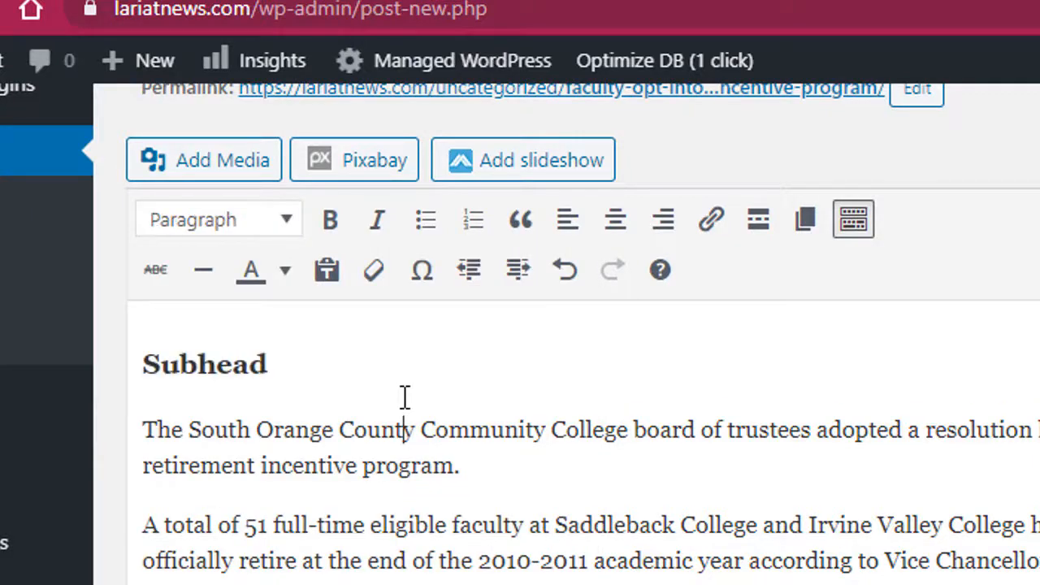
click(304, 368)
text(H3)
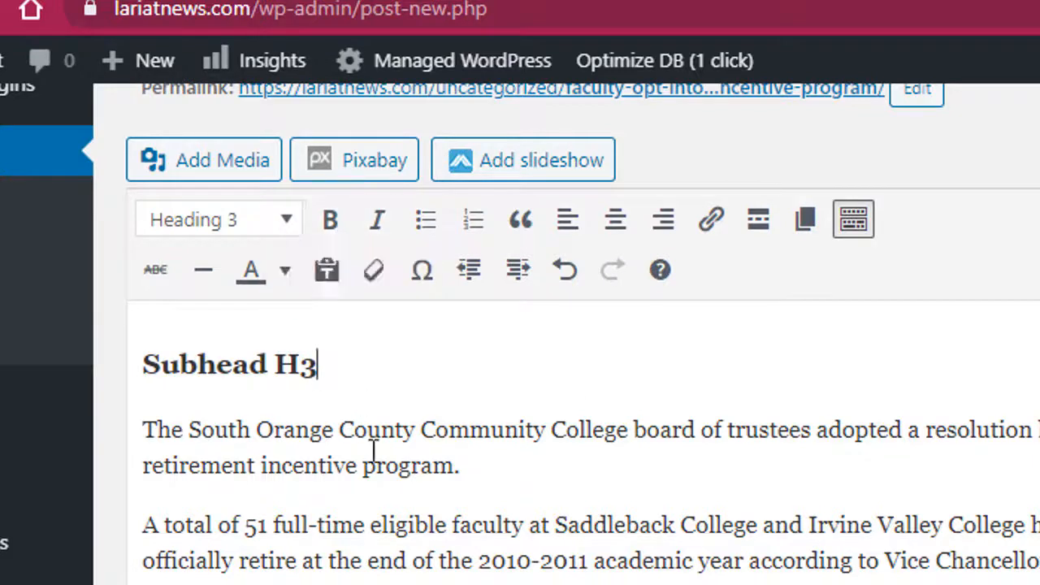
drag(628, 430, 189, 429)
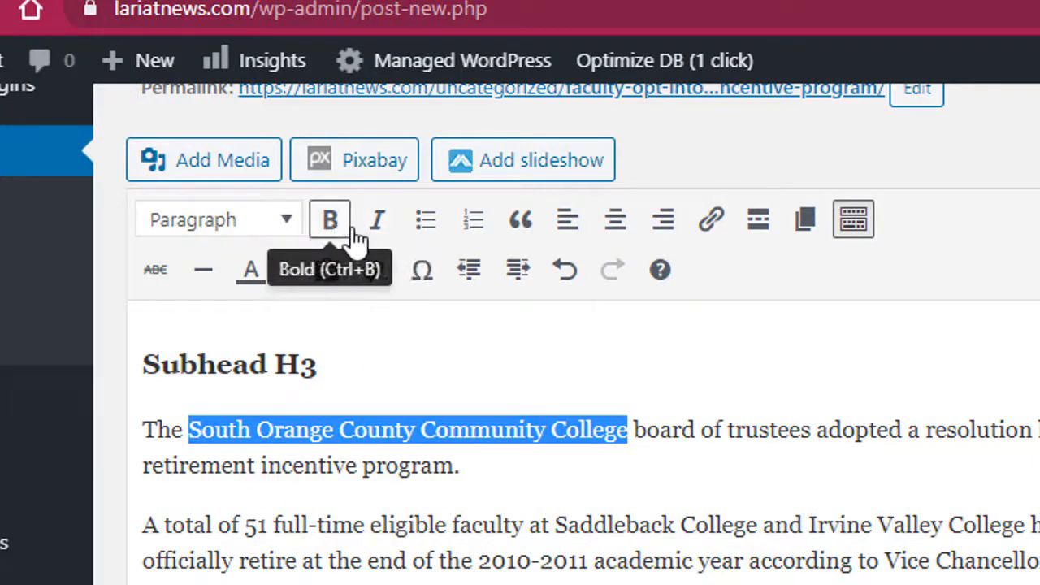
click(674, 430)
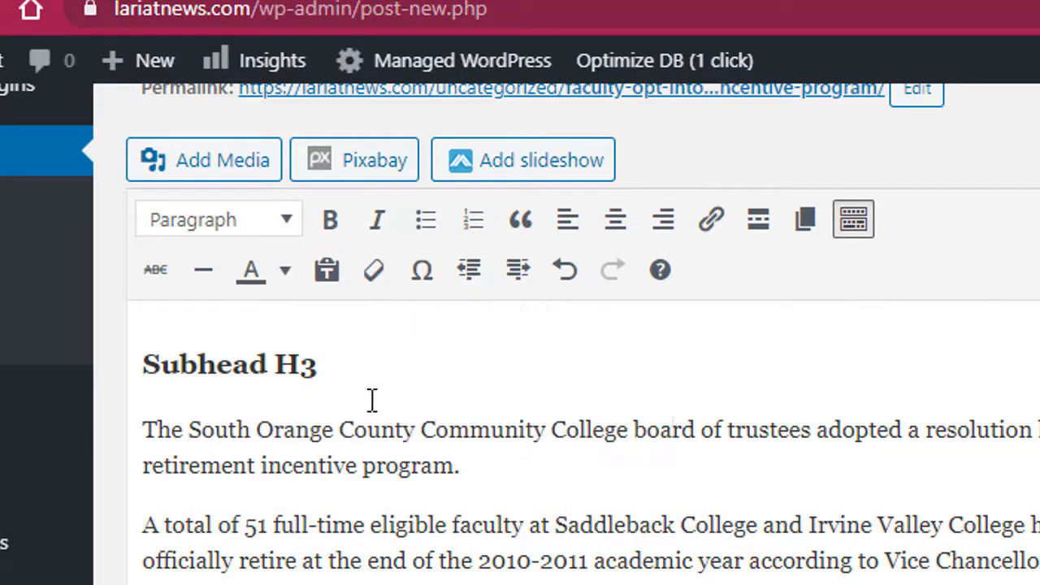
click(364, 350)
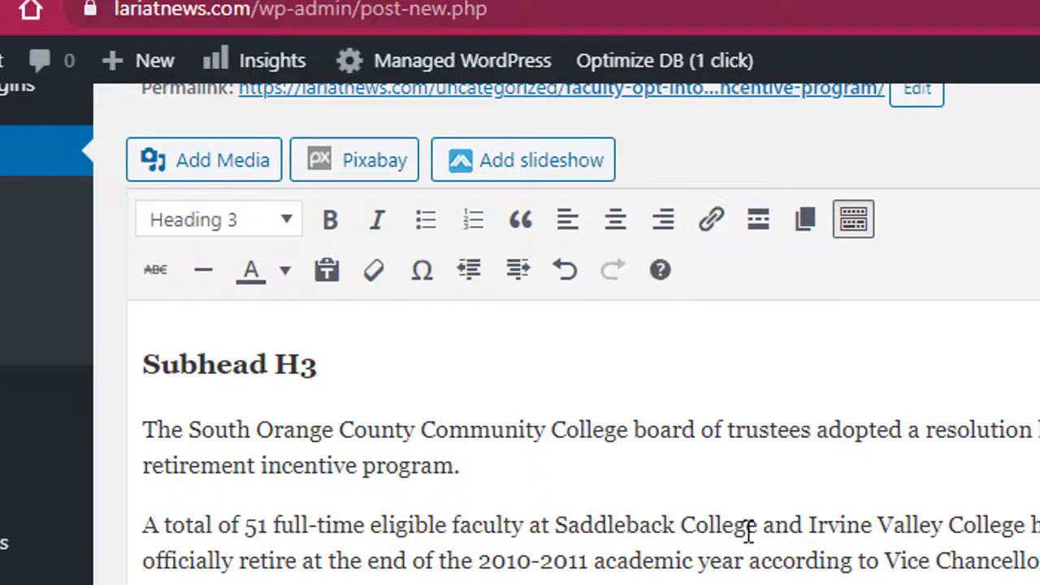
drag(760, 524, 560, 524)
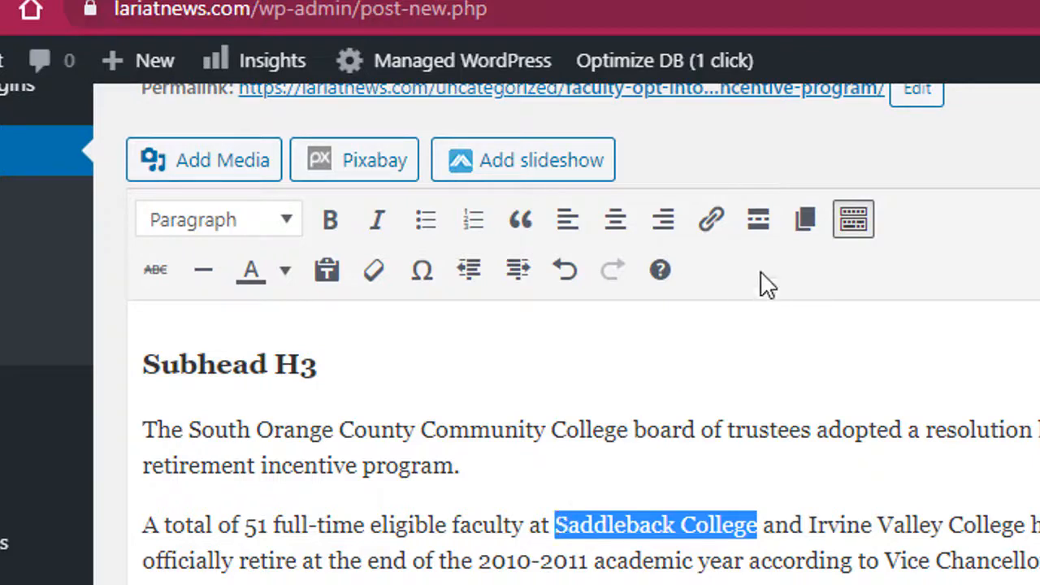
click(720, 232)
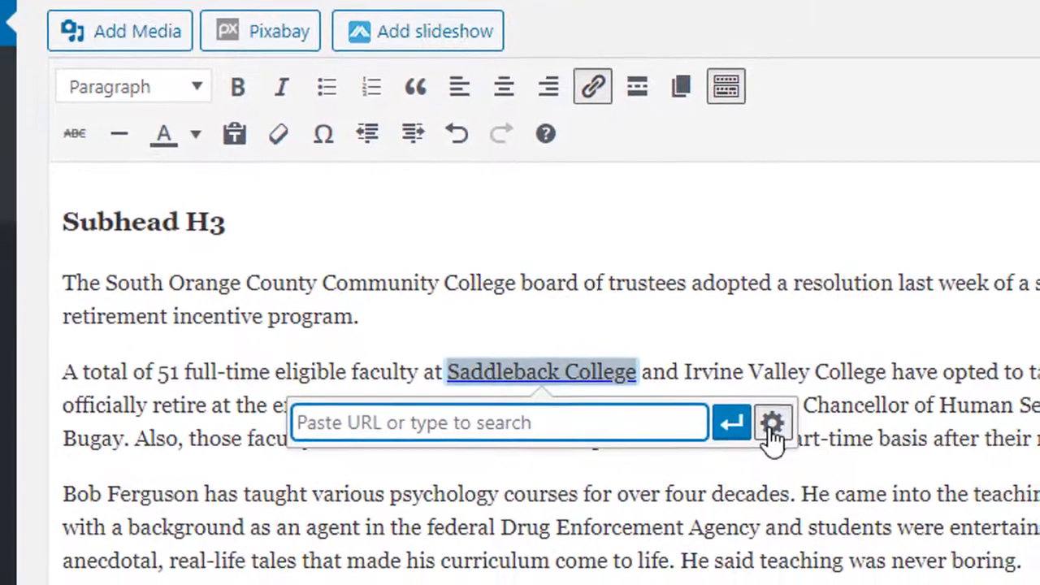
click(902, 577)
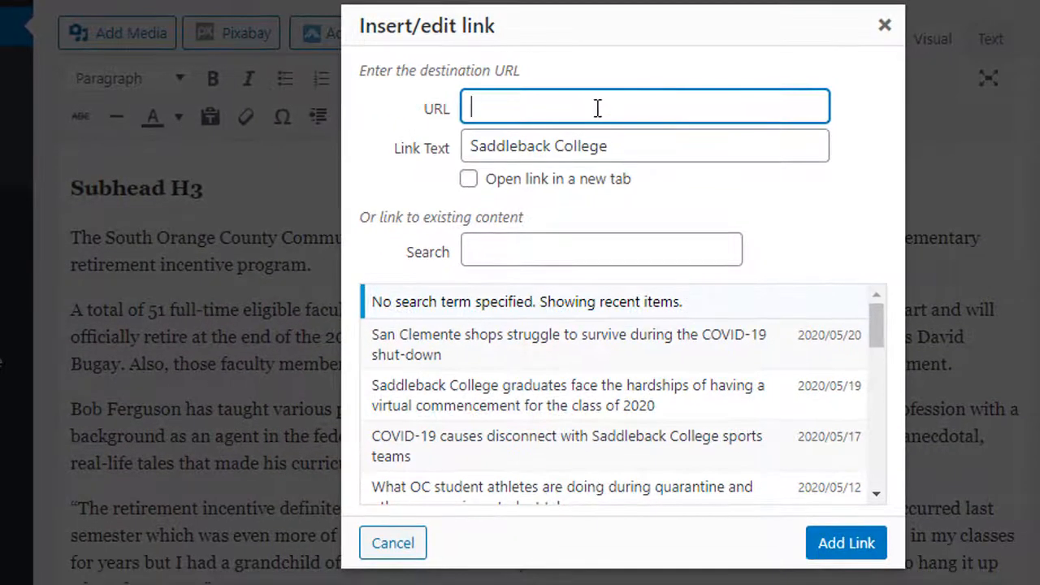
text(https://www.saddleback)
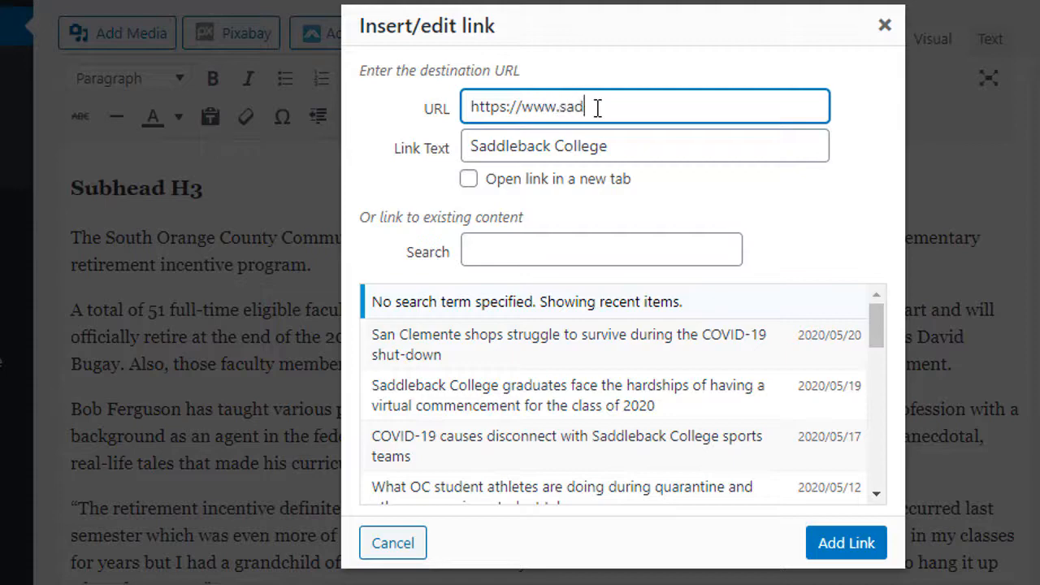
text(.edu)
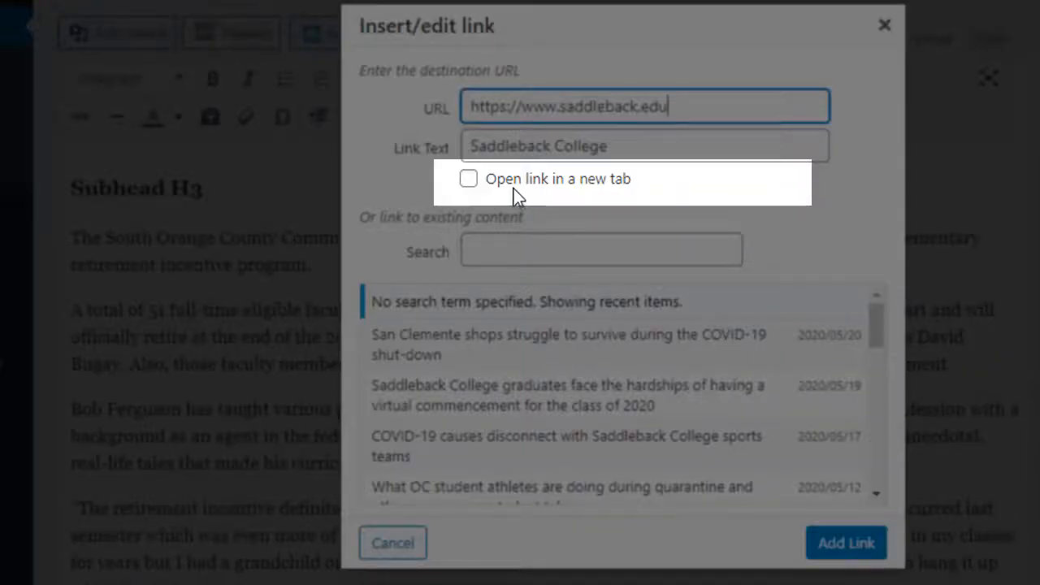
click(471, 183)
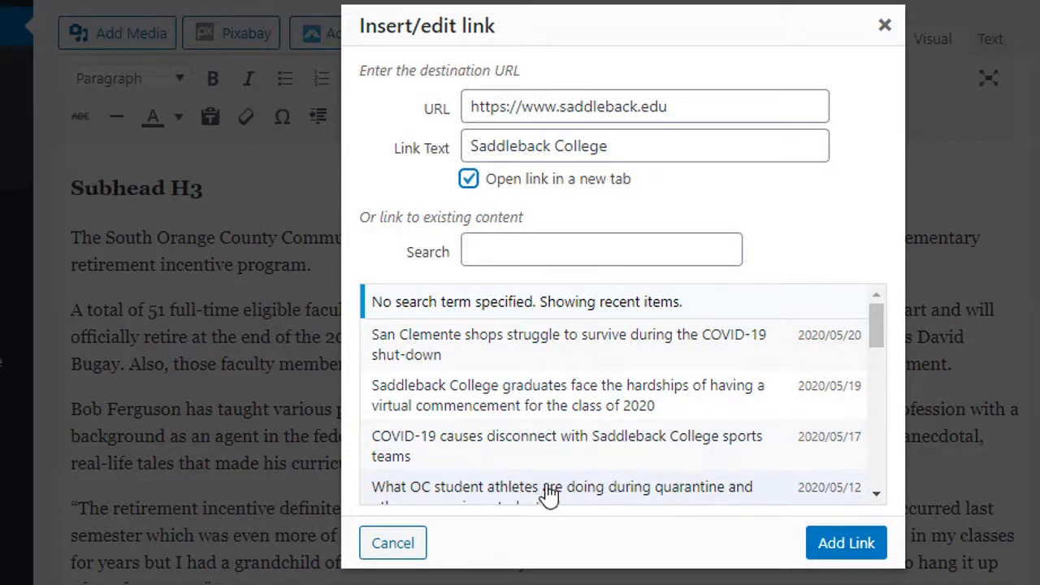
click(824, 556)
click(615, 262)
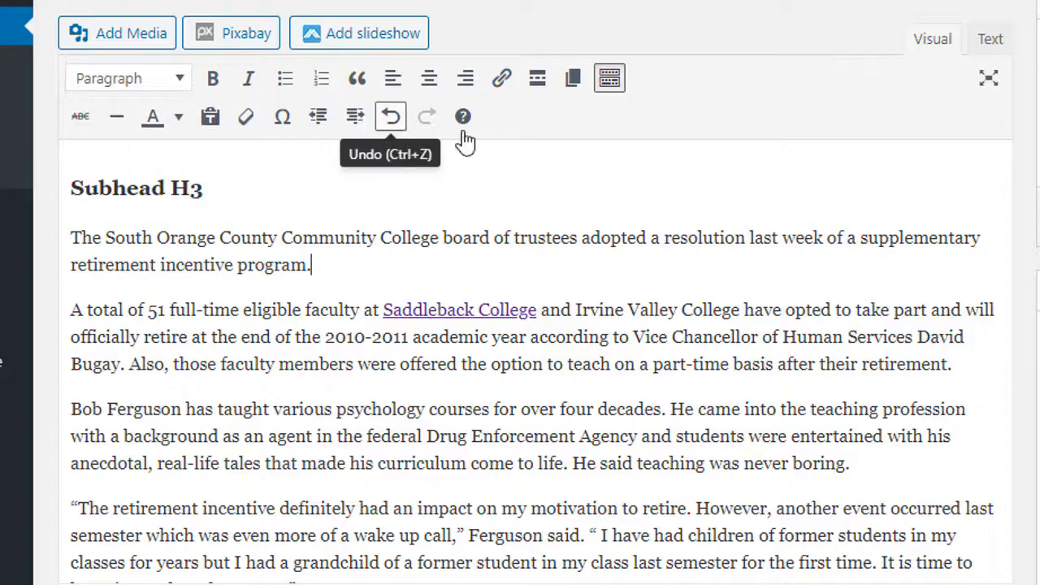
Hide the editor's second row of formatting tools and show it again.
click(611, 81)
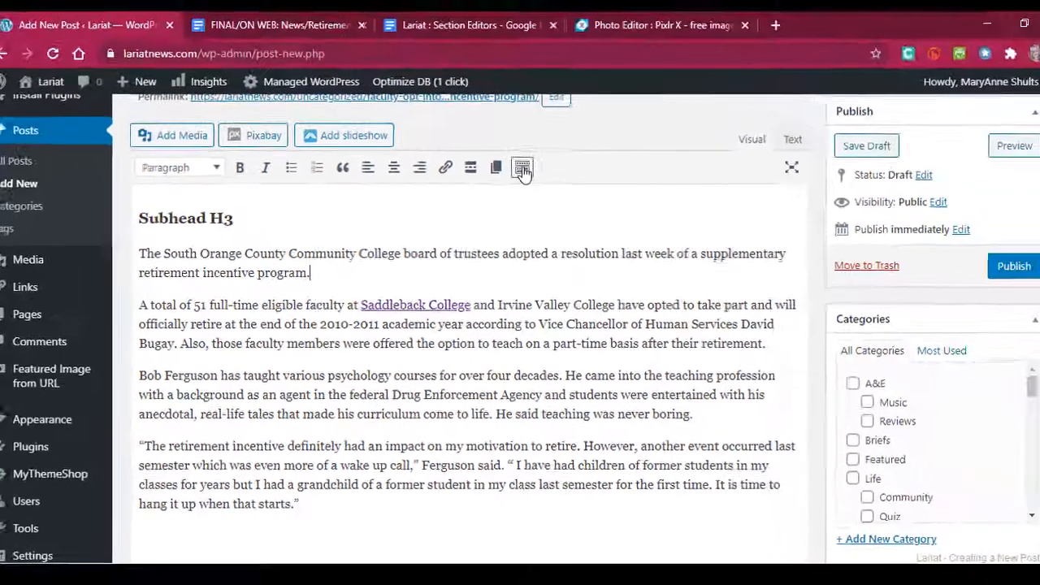
click(600, 88)
click(600, 88)
click(512, 181)
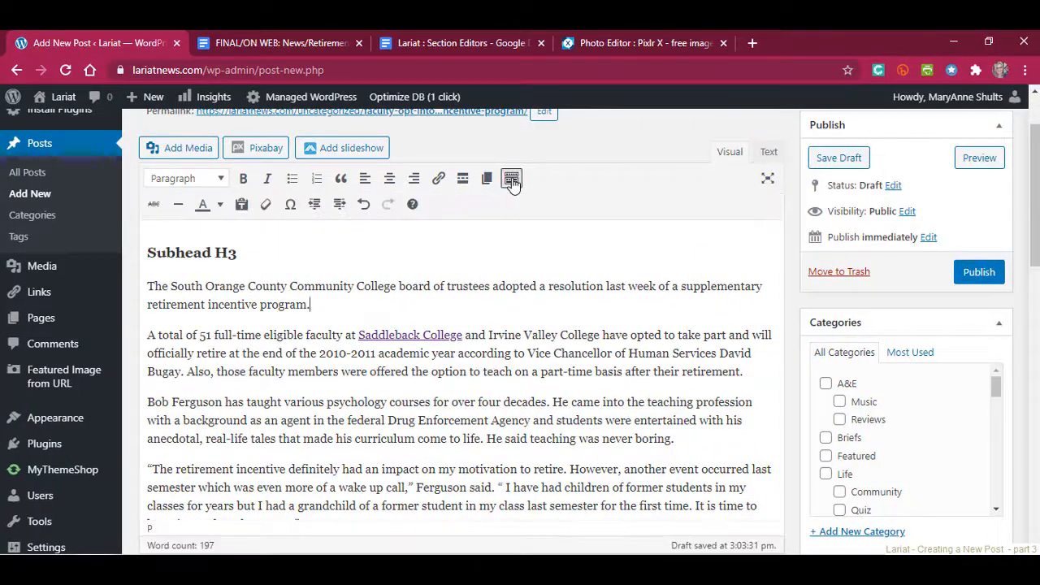
scroll(562, 369, down, 1)
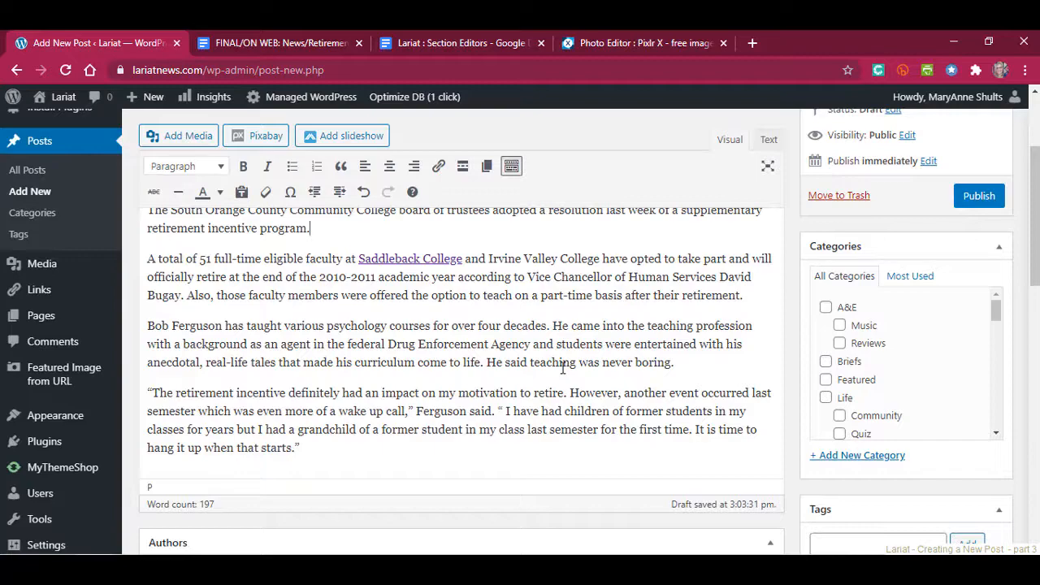
Assign the post to the Life category and its Community subcategory.
scroll(562, 370, up, 2)
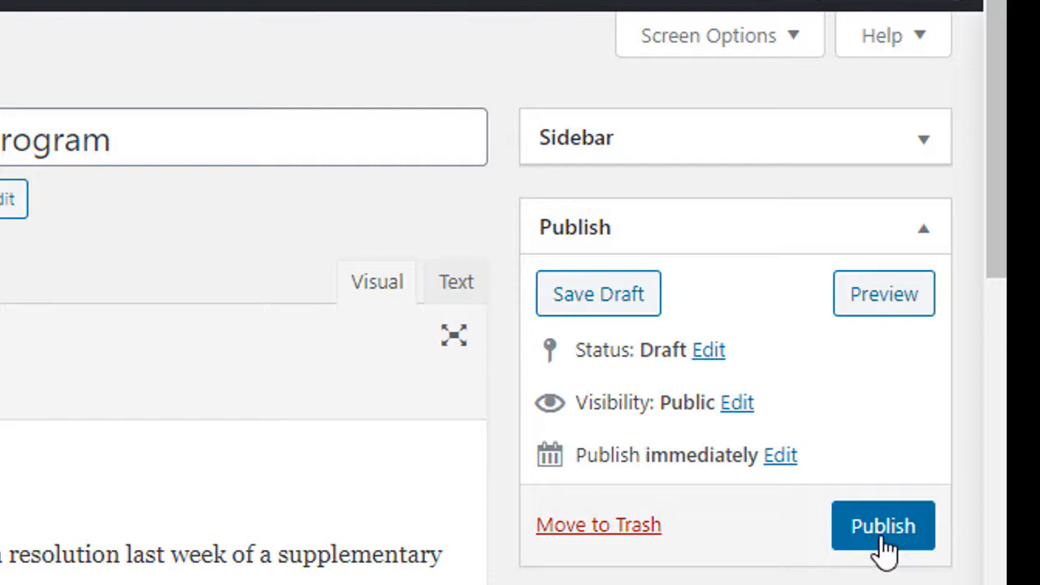
scroll(884, 553, down, 3)
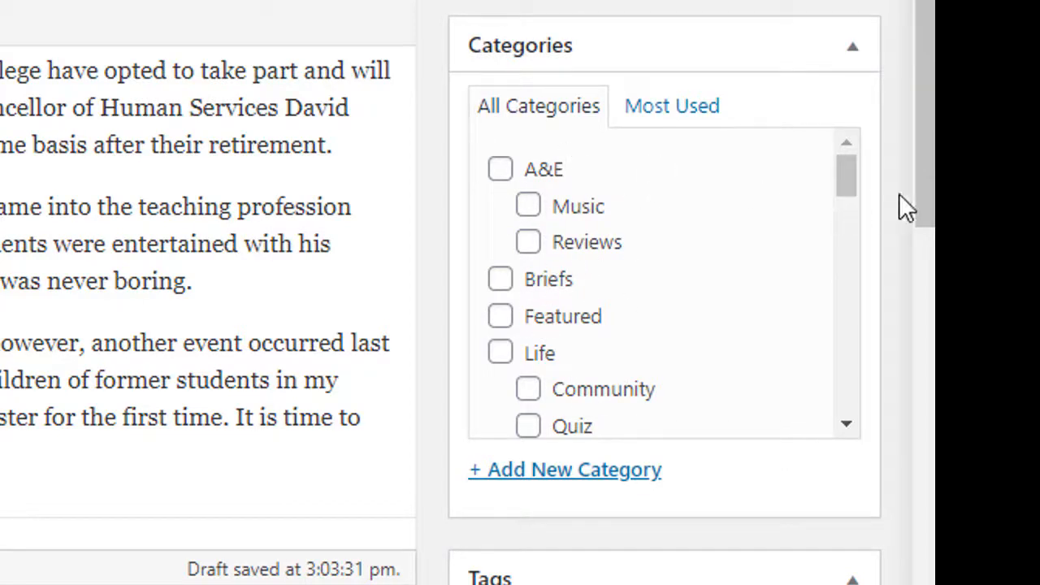
mouse_move(929, 167)
mouse_down()
mouse_move(933, 194)
mouse_move(934, 172)
mouse_up()
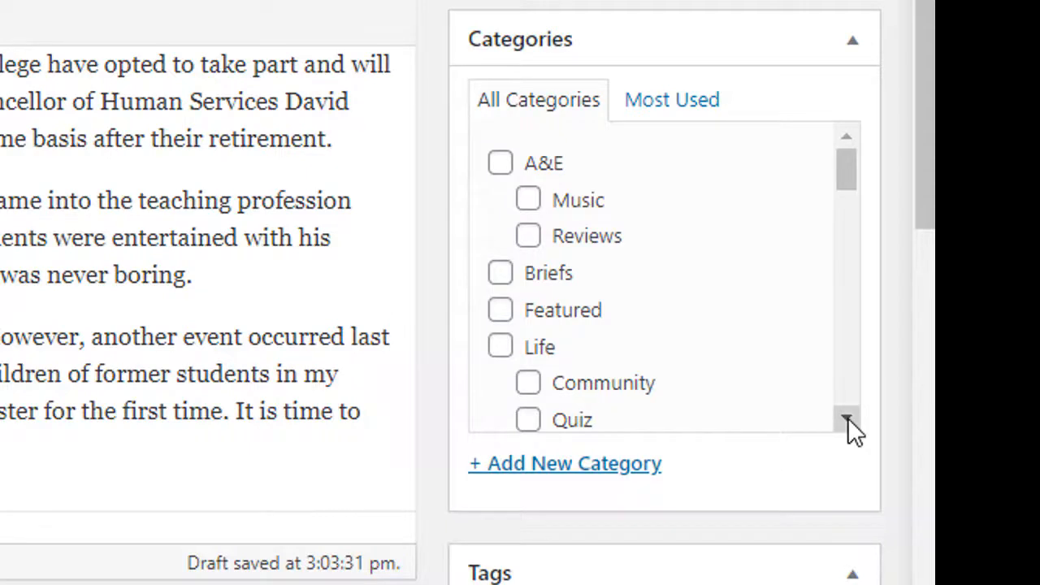
scroll(847, 417, down, 3)
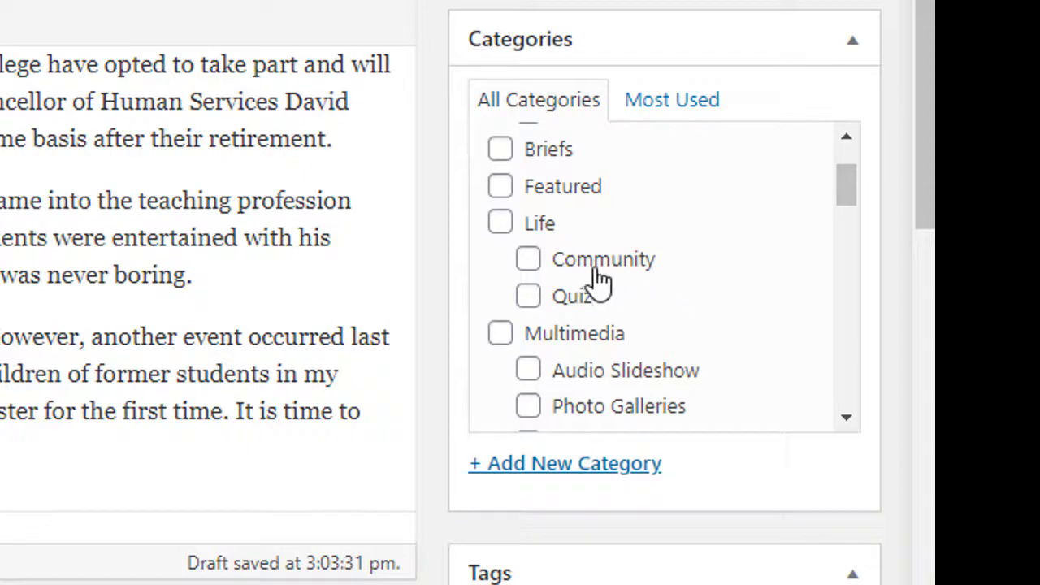
click(500, 228)
click(527, 261)
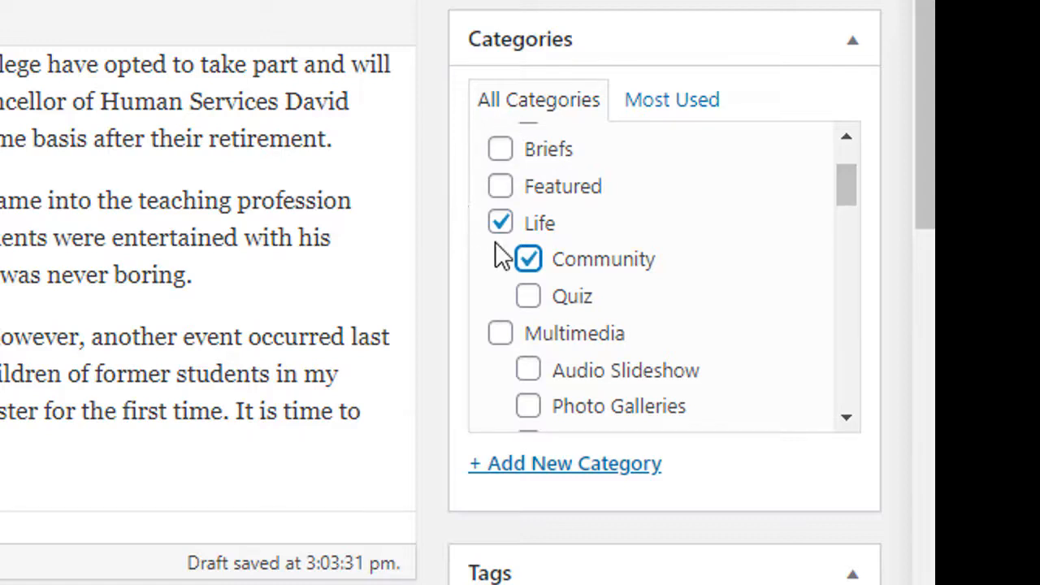
click(503, 191)
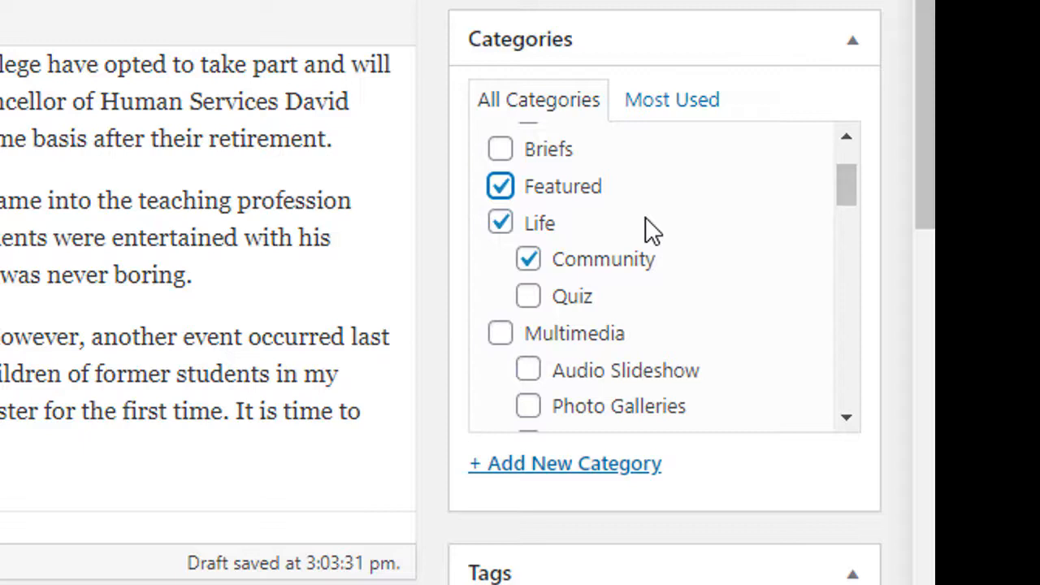
click(503, 193)
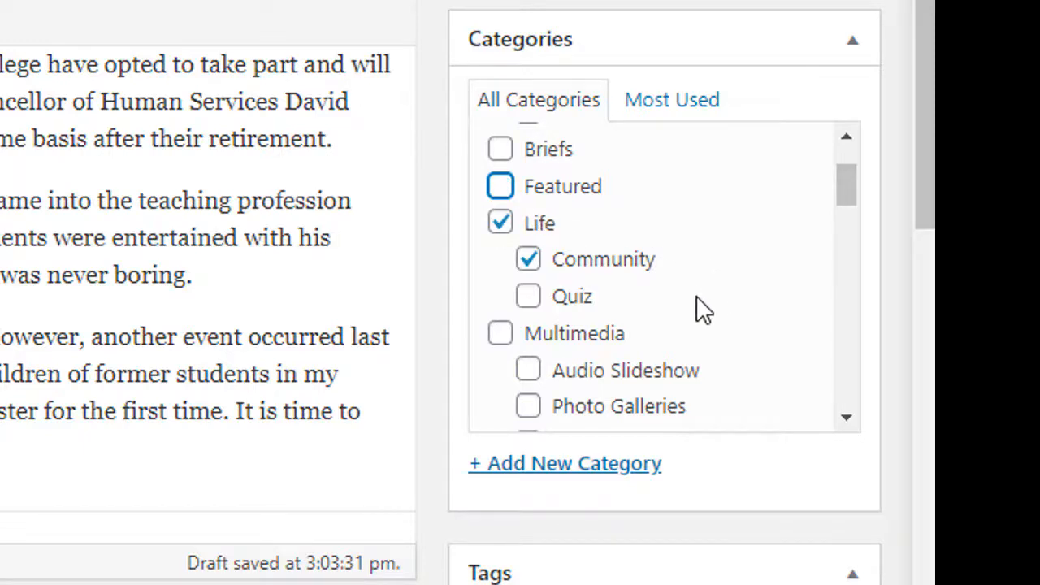
click(500, 222)
click(499, 223)
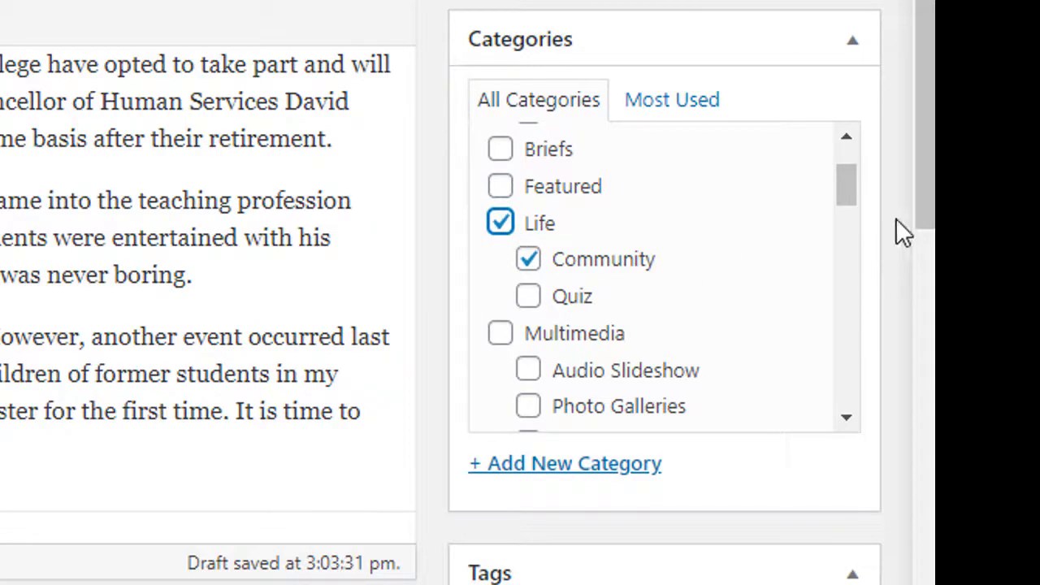
Add the tags "retirement", "retirement plan" and "golden handshake" to the post.
drag(923, 186, 932, 219)
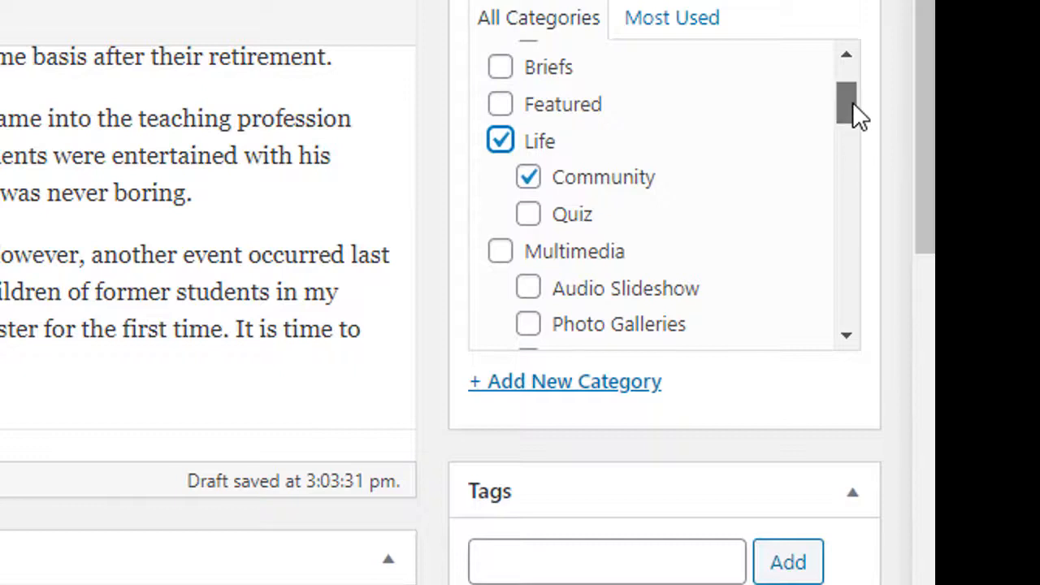
drag(852, 104, 852, 315)
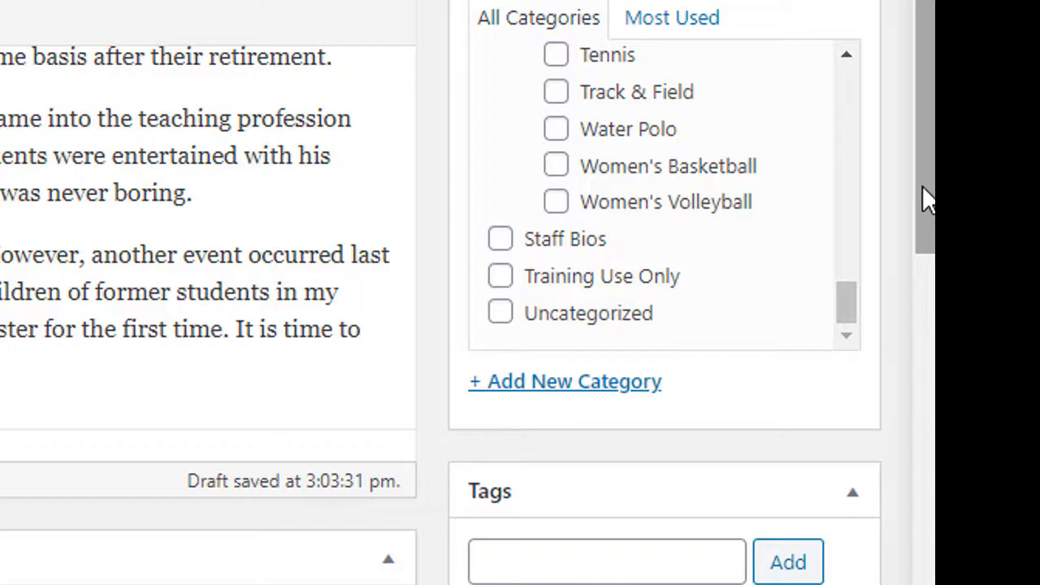
drag(922, 188, 922, 354)
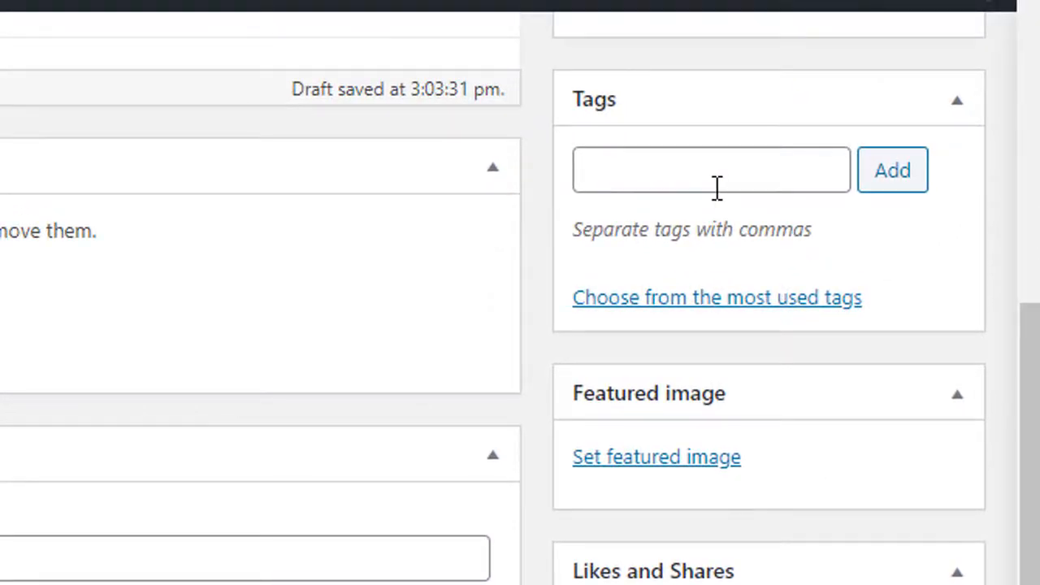
drag(1027, 329, 1031, 247)
click(886, 325)
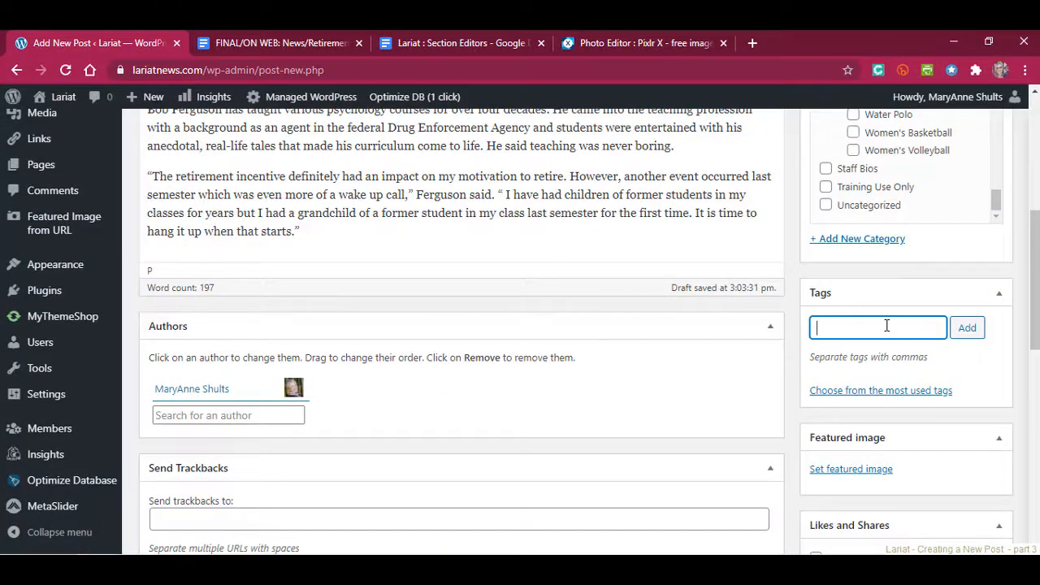
text(retirement)
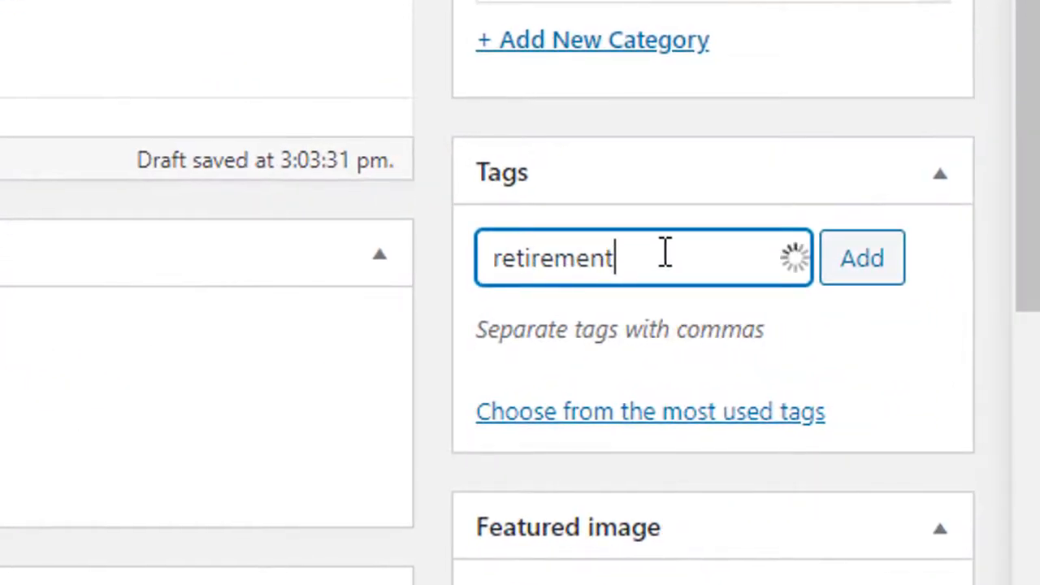
key(Return)
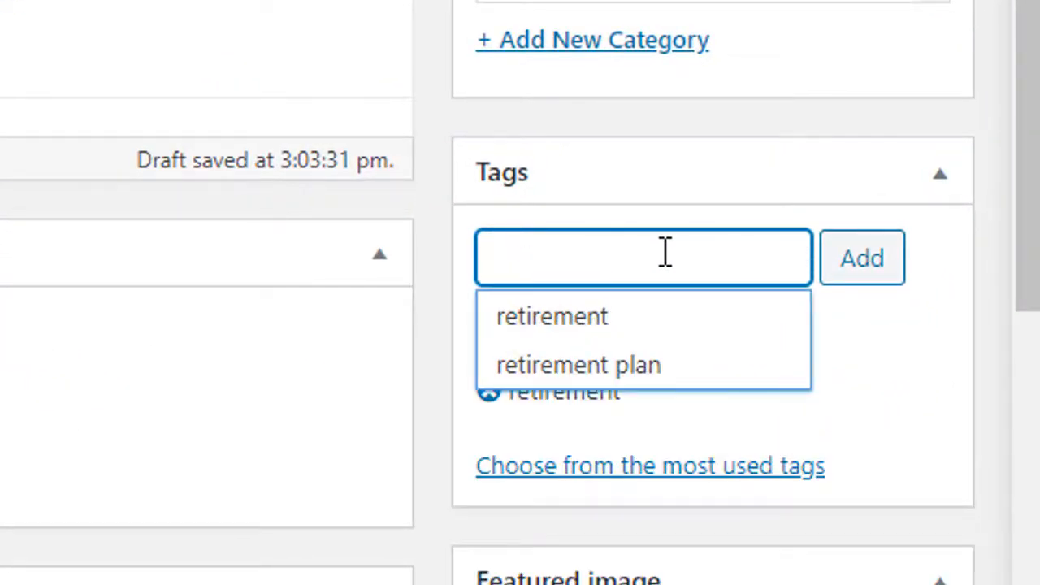
click(673, 363)
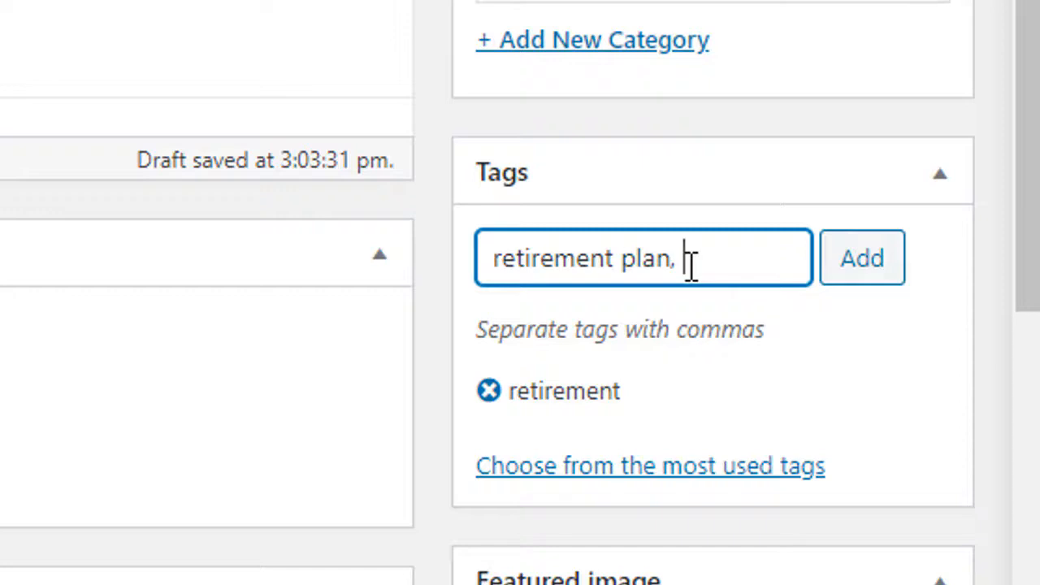
text(golde)
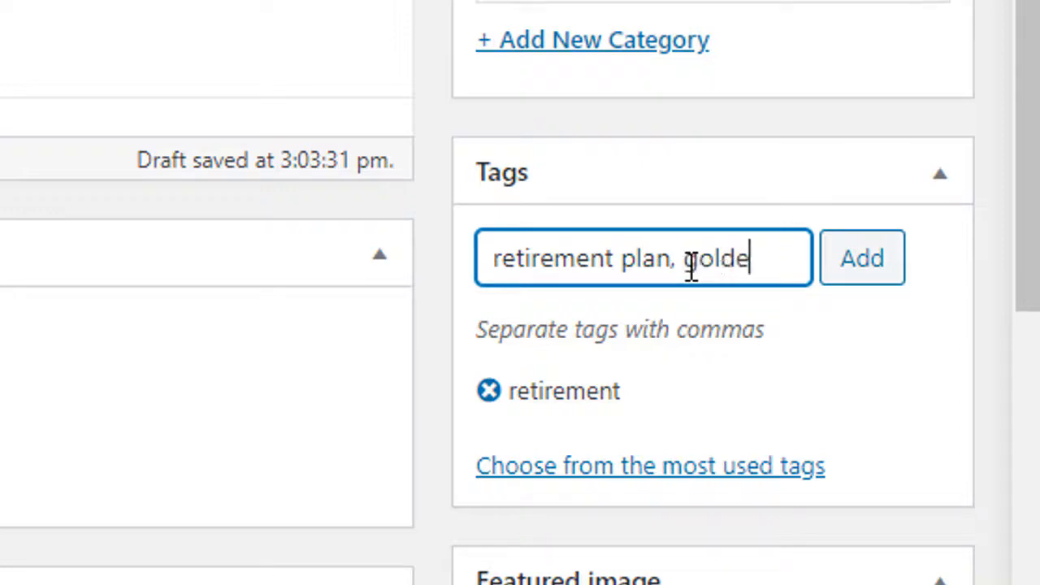
text(n handshake)
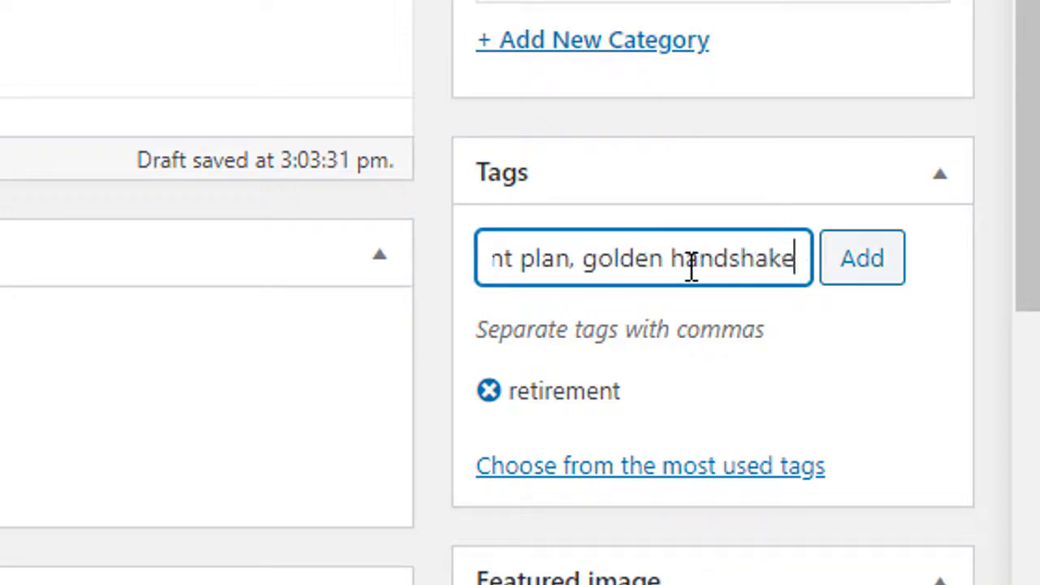
key(Return)
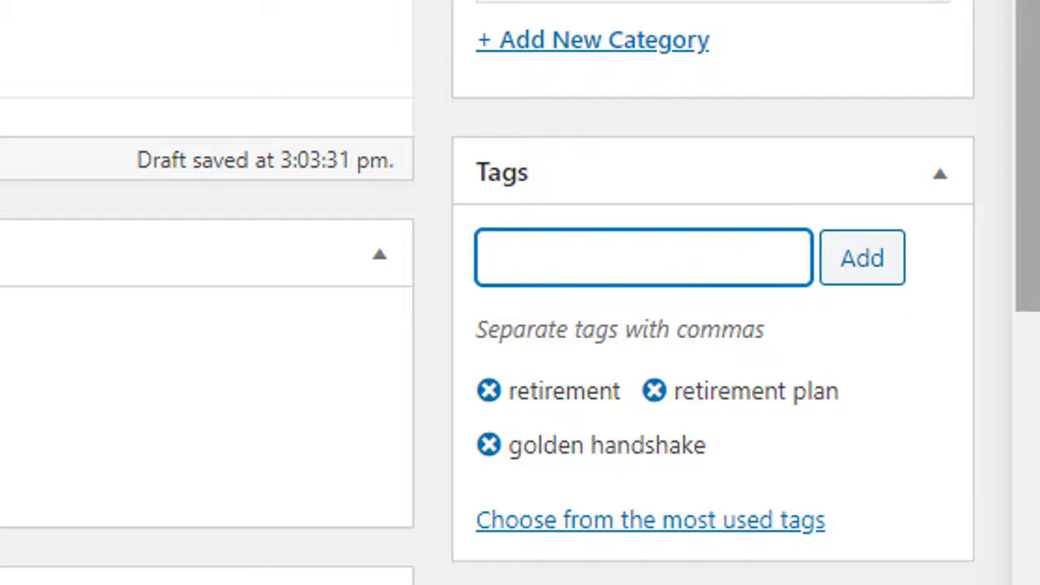
Set Golden-Handshake.jpg from the media library as the post's featured image.
drag(1033, 278, 1033, 470)
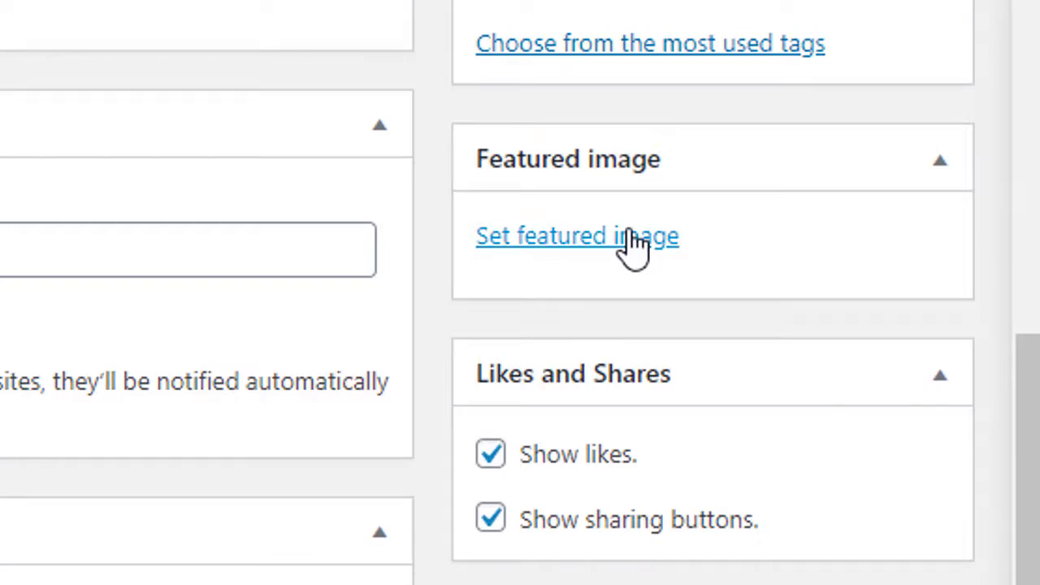
click(629, 236)
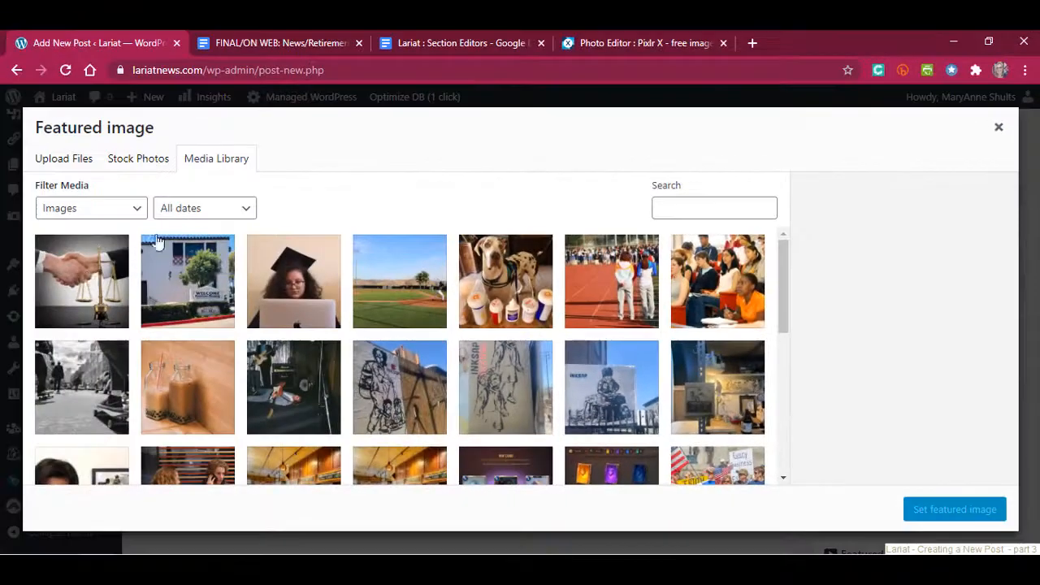
click(87, 279)
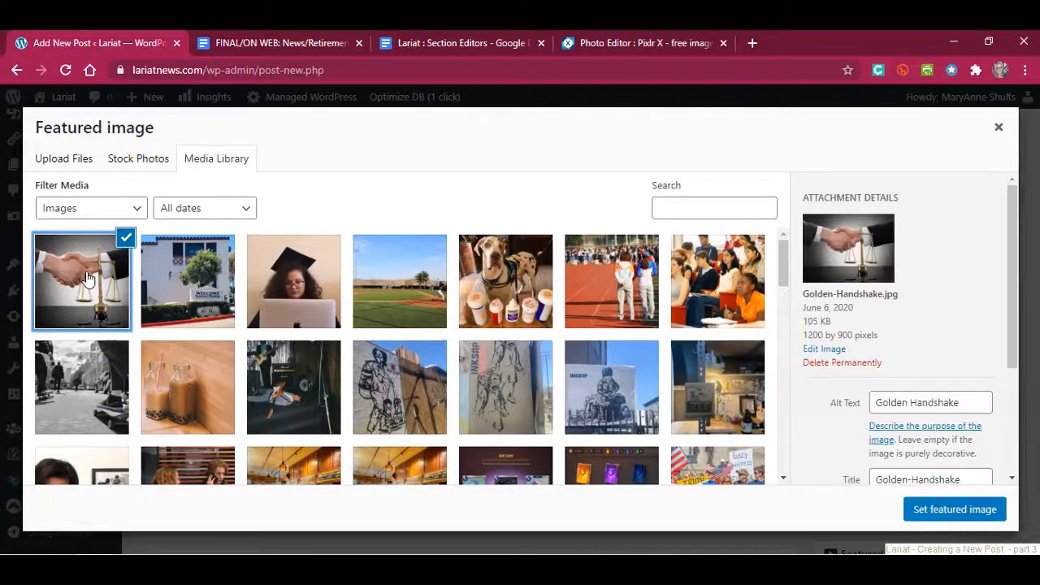
scroll(983, 382, down, 3)
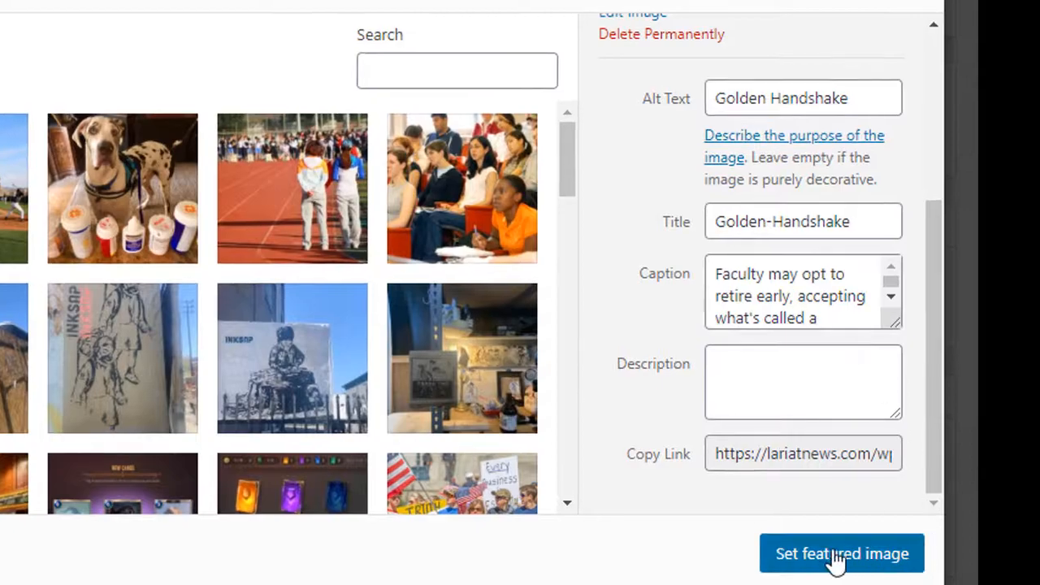
click(888, 537)
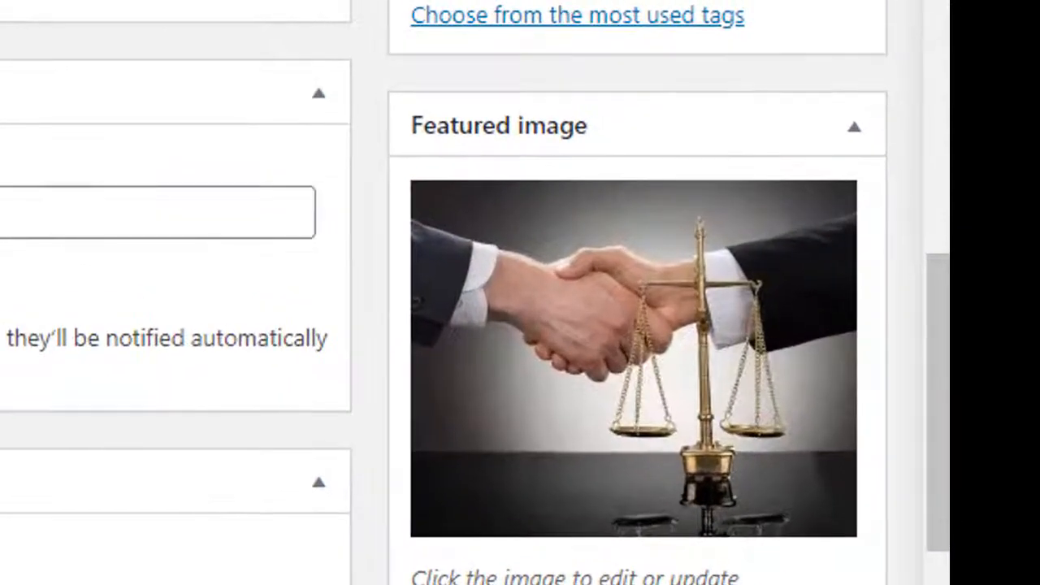
Save the post as a draft and open its preview.
drag(947, 516, 1036, 215)
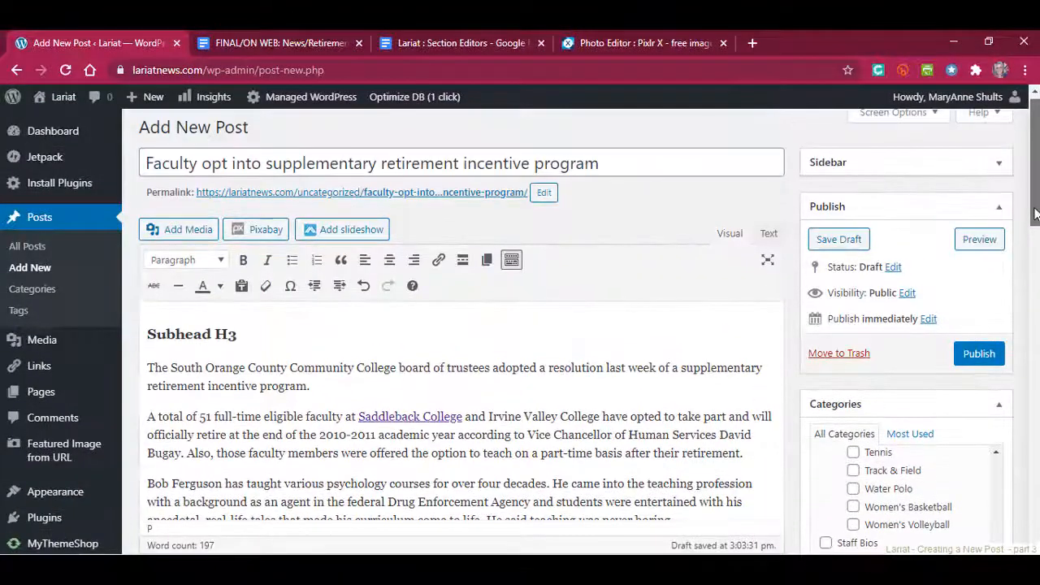
click(839, 242)
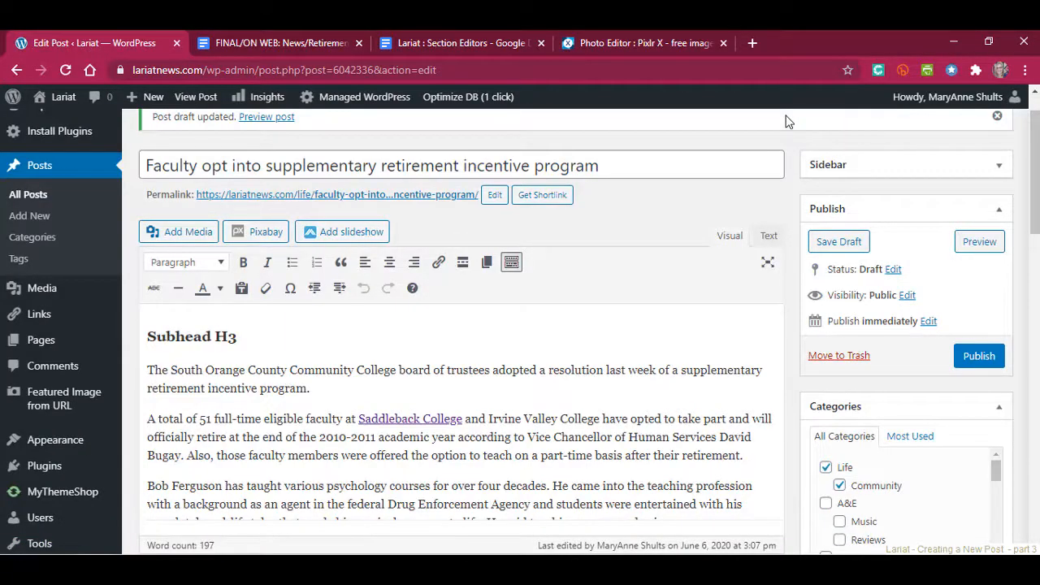
click(990, 247)
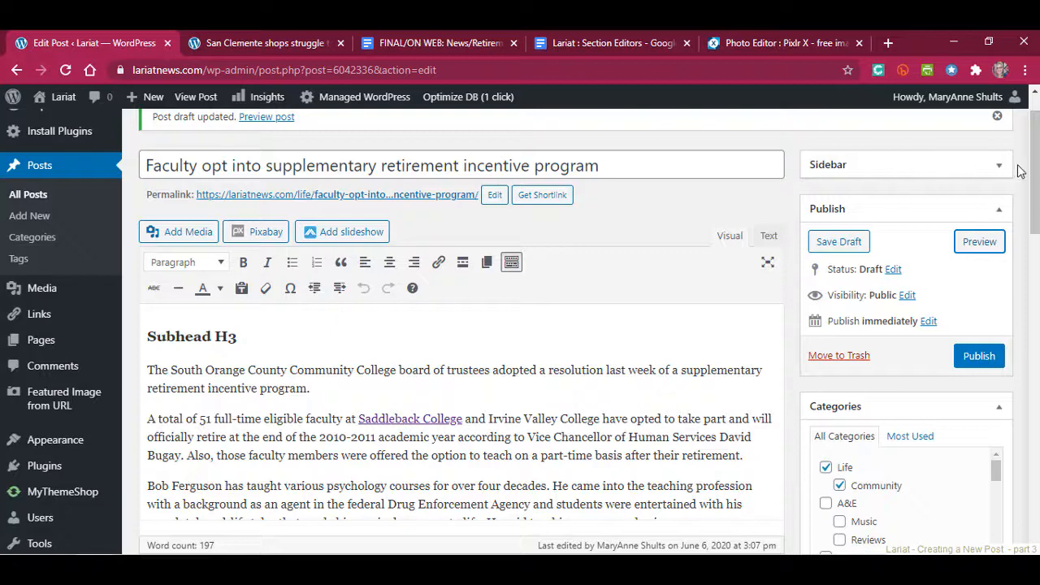
Insert Golden-Handshake.jpg from the media library on a new line below the "Subhead H3" heading, with alignment None.
mouse_move(1034, 172)
mouse_down()
mouse_move(1034, 208)
mouse_move(1034, 192)
mouse_up()
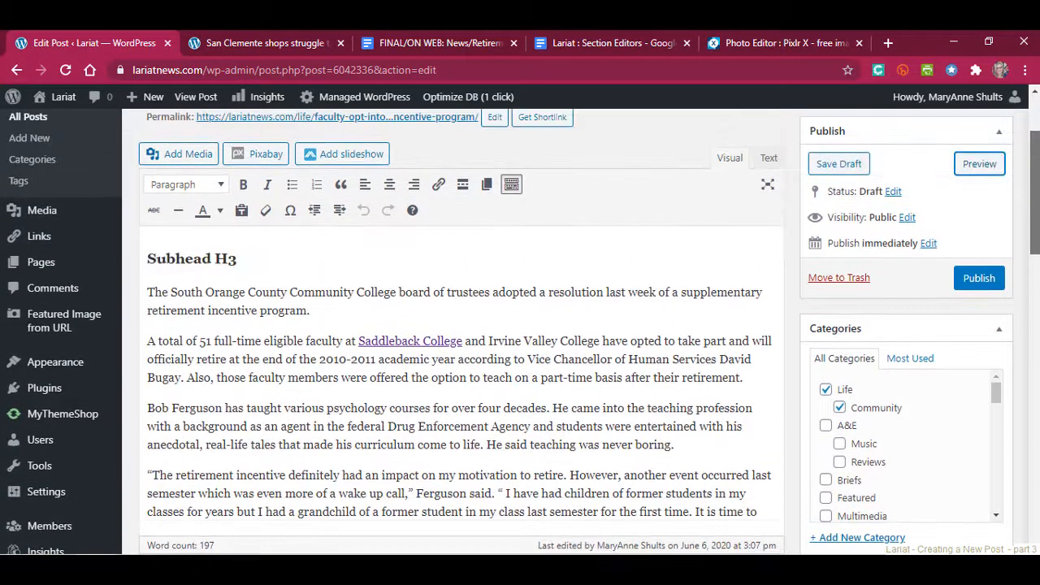
click(266, 258)
key(Return)
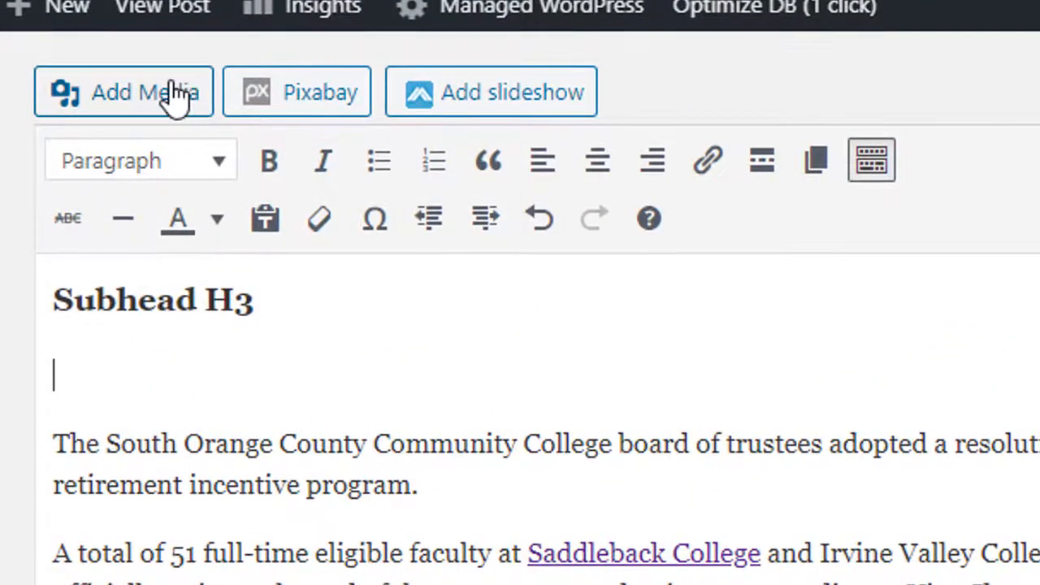
click(175, 93)
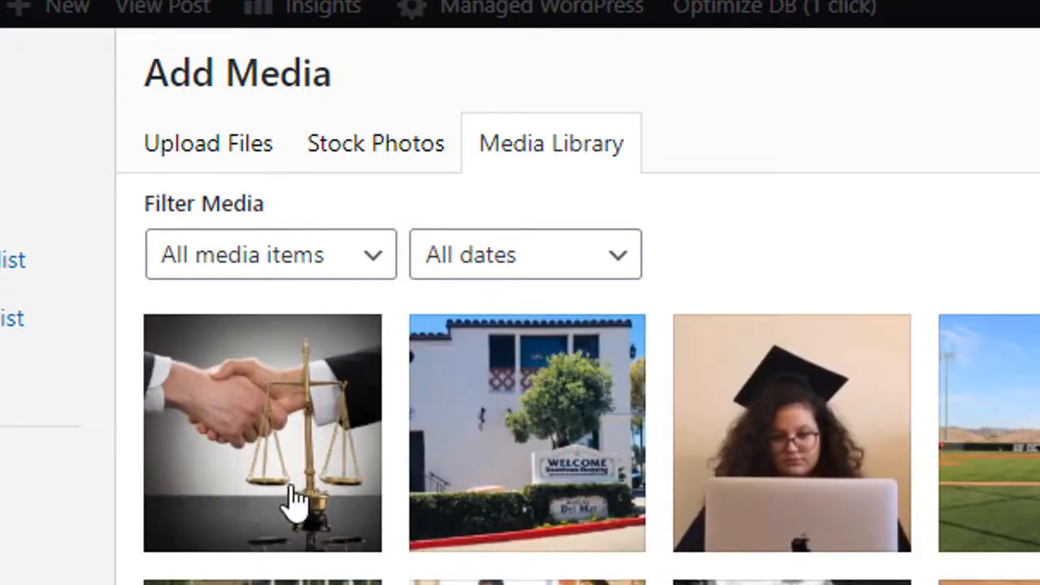
click(290, 489)
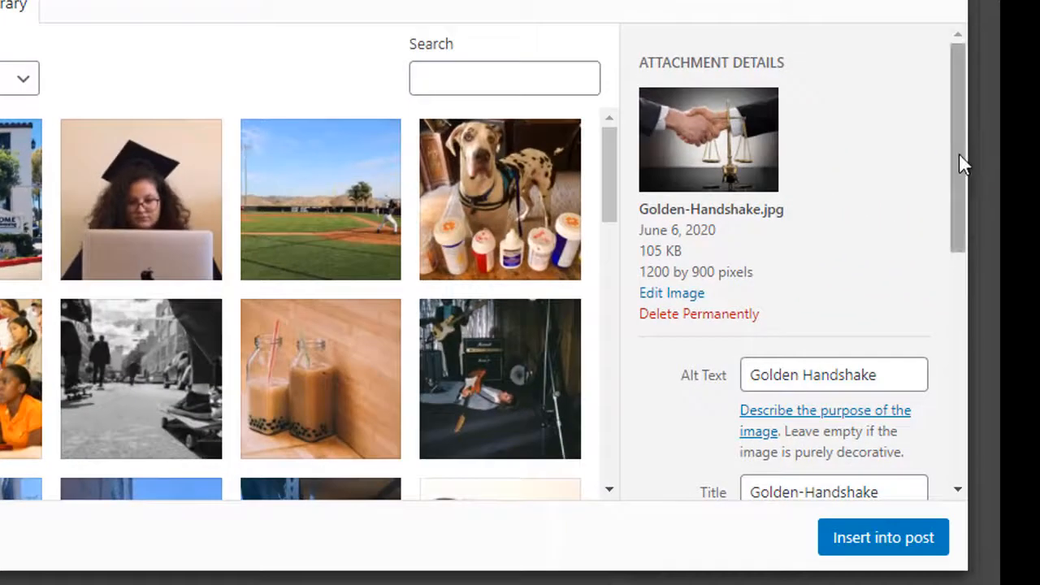
drag(959, 154, 976, 415)
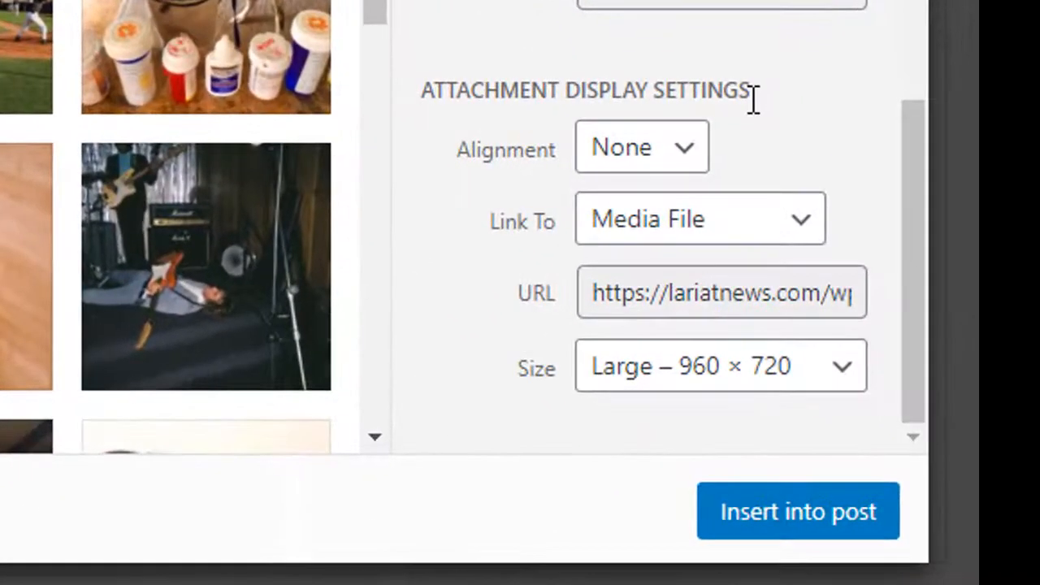
click(679, 166)
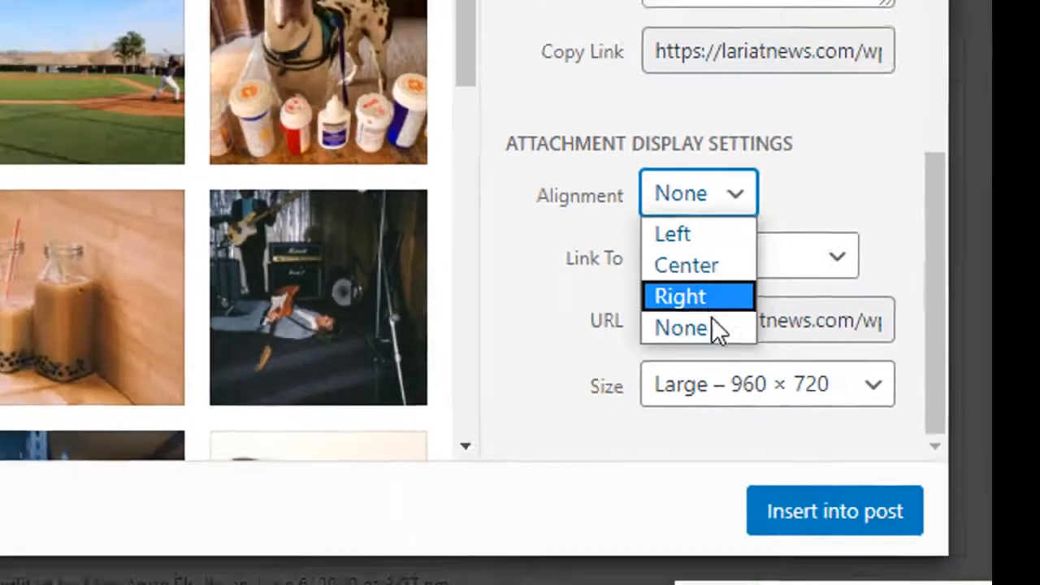
click(645, 302)
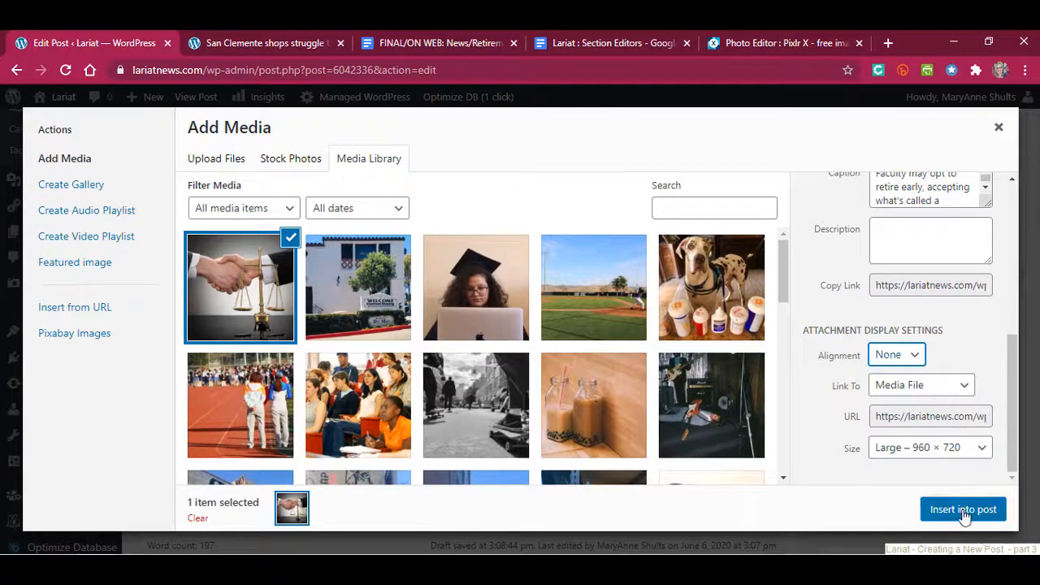
click(934, 509)
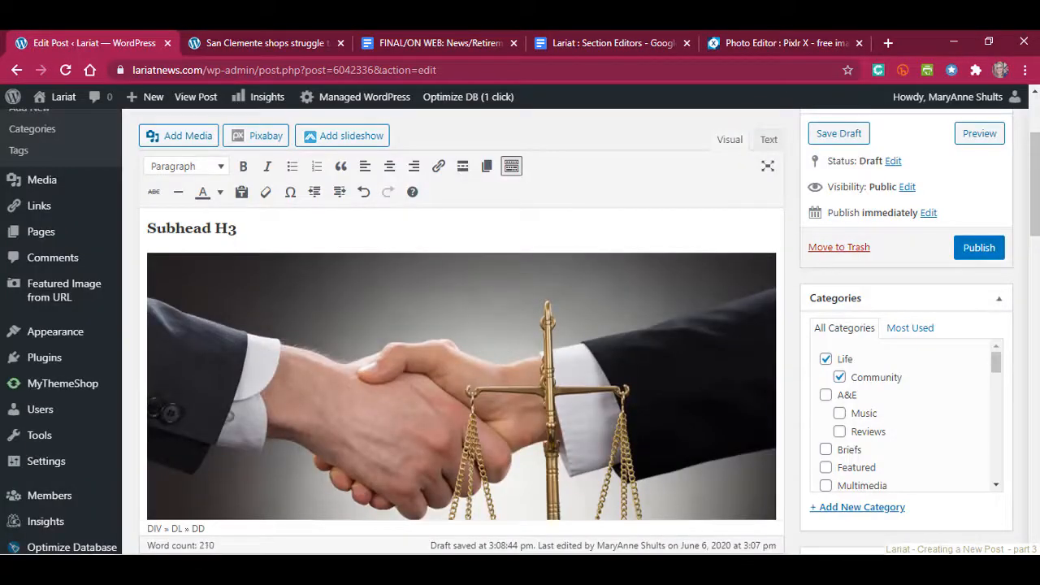
scroll(689, 344, down, 5)
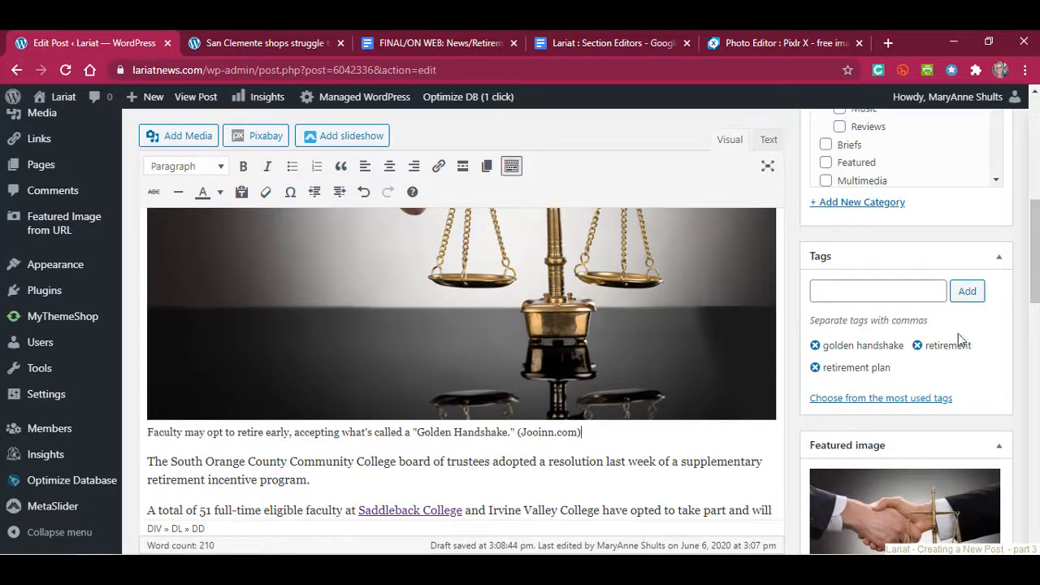
Preview the updated post, check its inline photo, caption and body text, and open its Community category page.
scroll(1032, 252, up, 5)
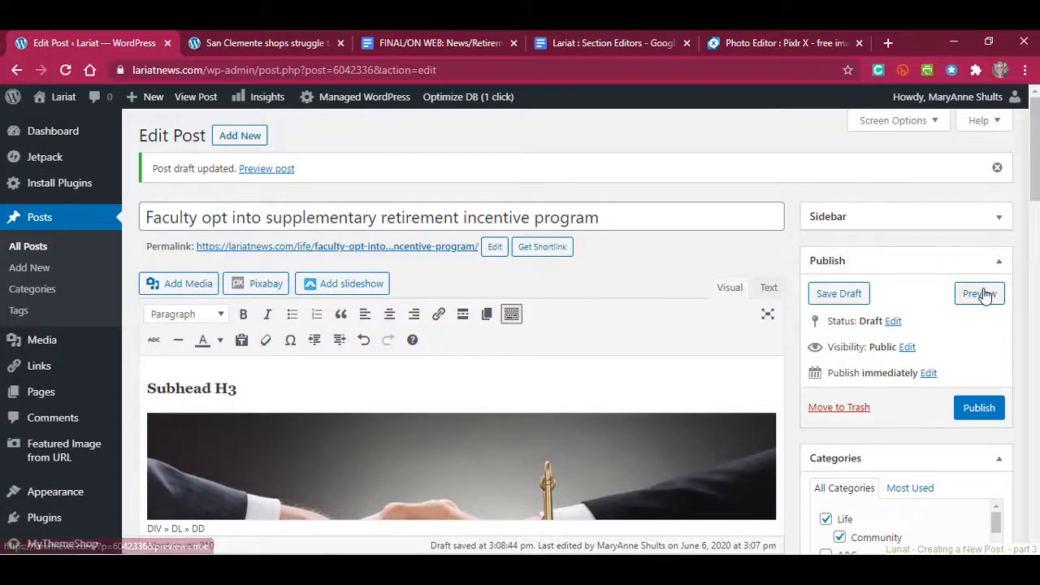
click(980, 294)
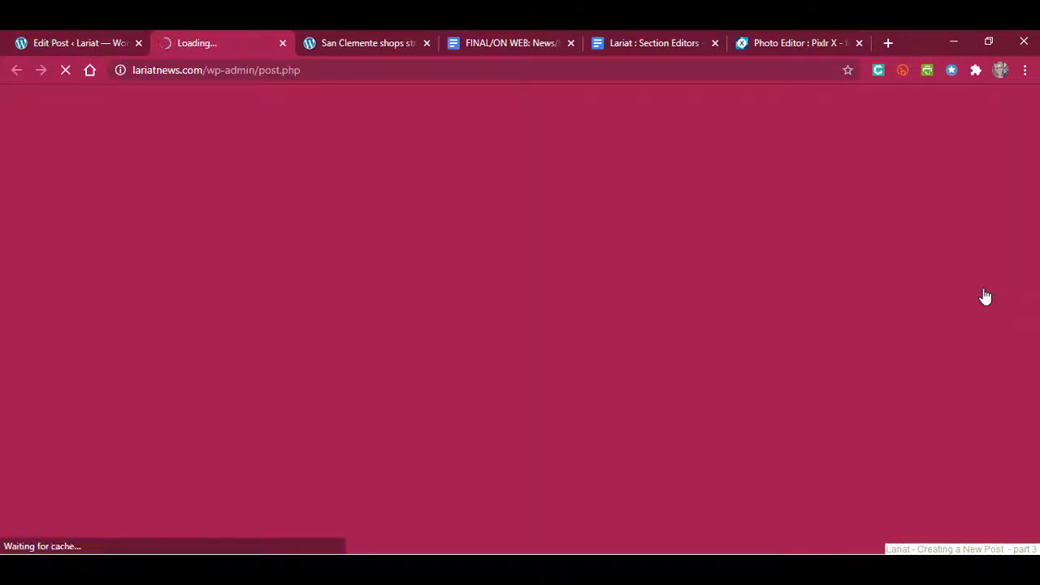
scroll(987, 285, down, 2)
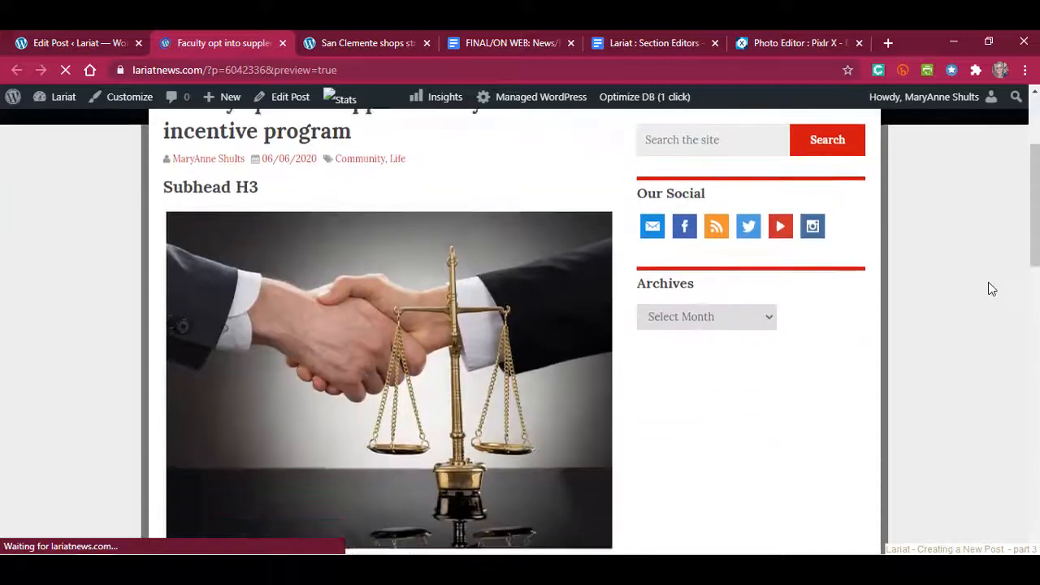
scroll(991, 289, down, 2)
scroll(991, 290, down, 1)
scroll(991, 289, up, 2)
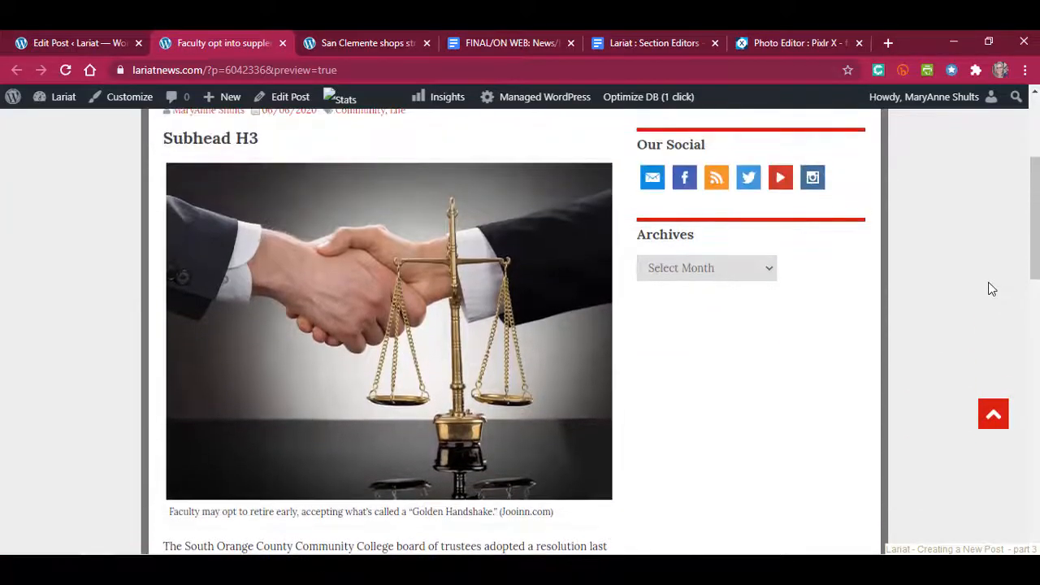
scroll(926, 252, down, 3)
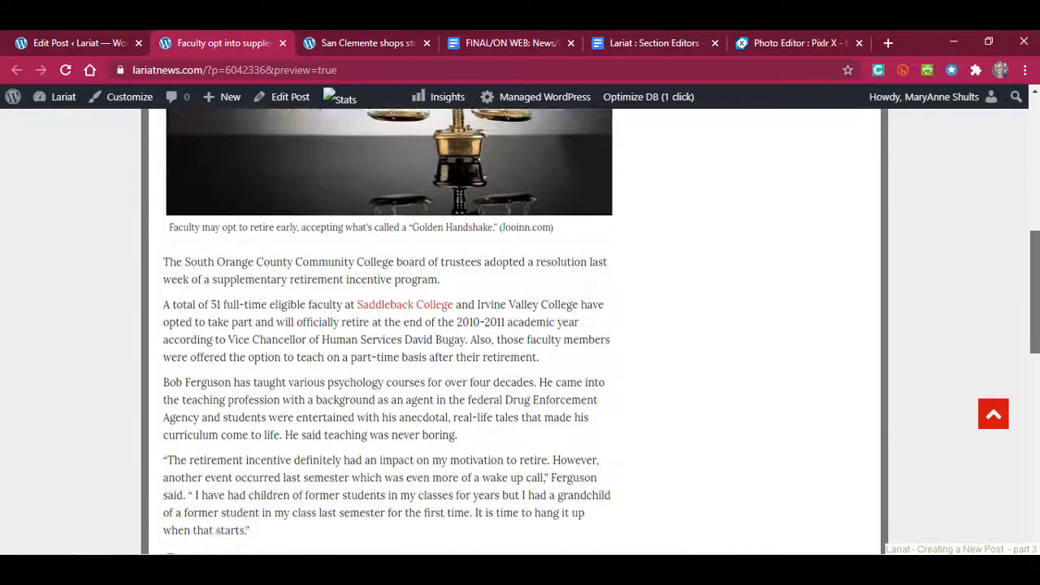
scroll(520, 333, down, 3)
scroll(520, 333, up, 7)
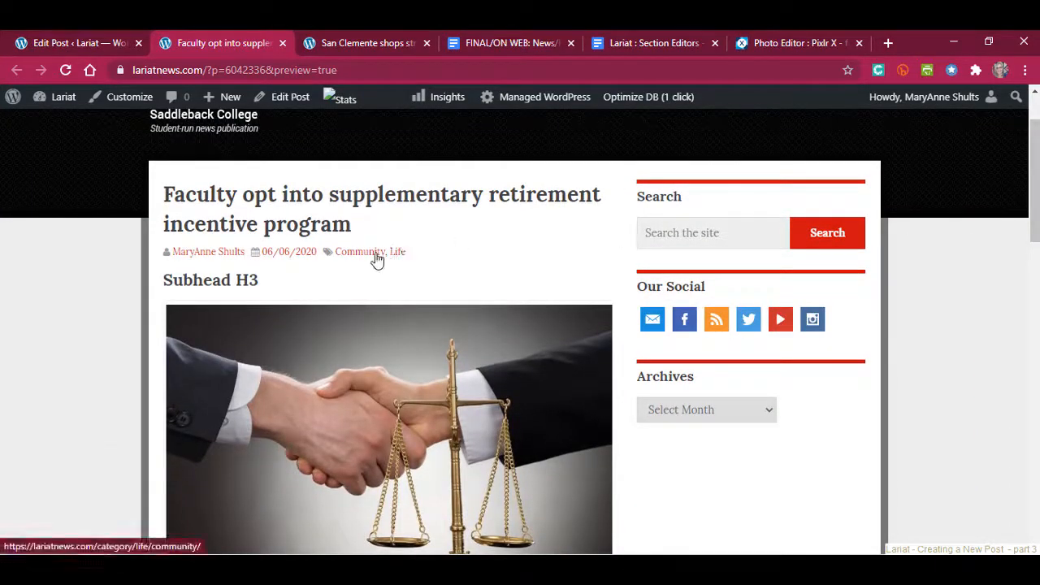
click(376, 256)
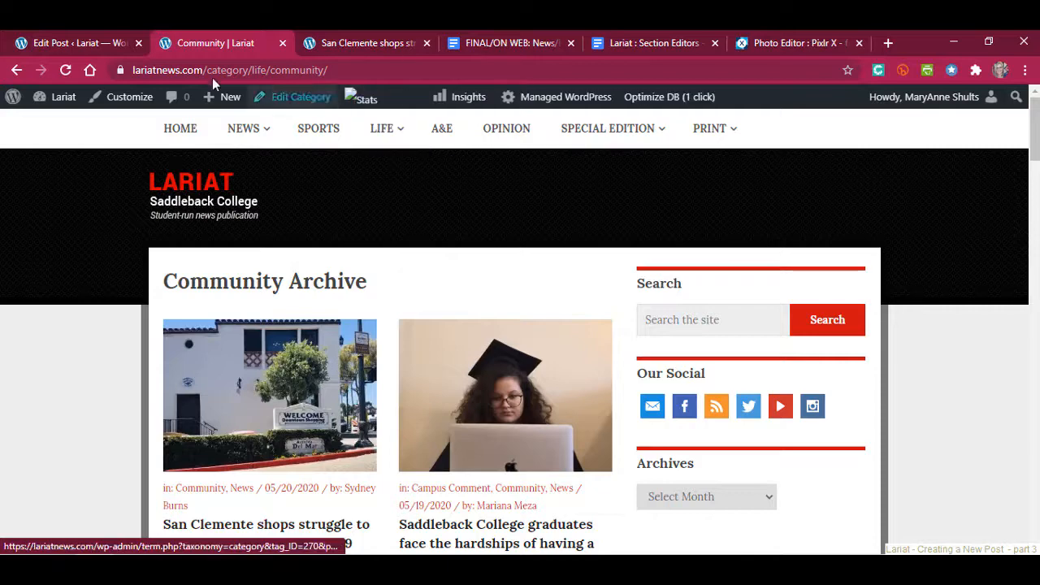
Return to the post editor, publish the retirement incentive post and view it live.
click(72, 48)
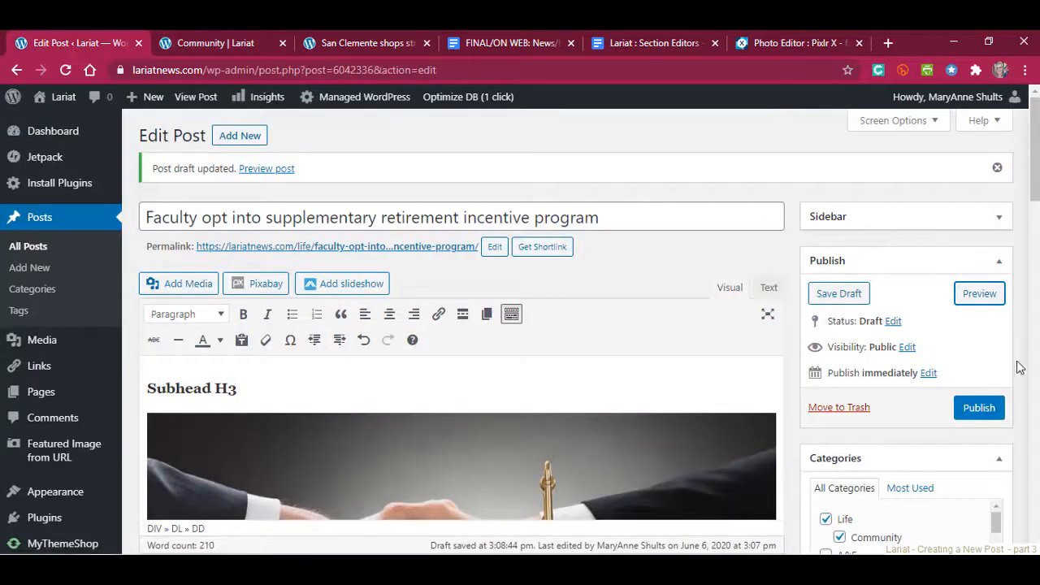
click(967, 415)
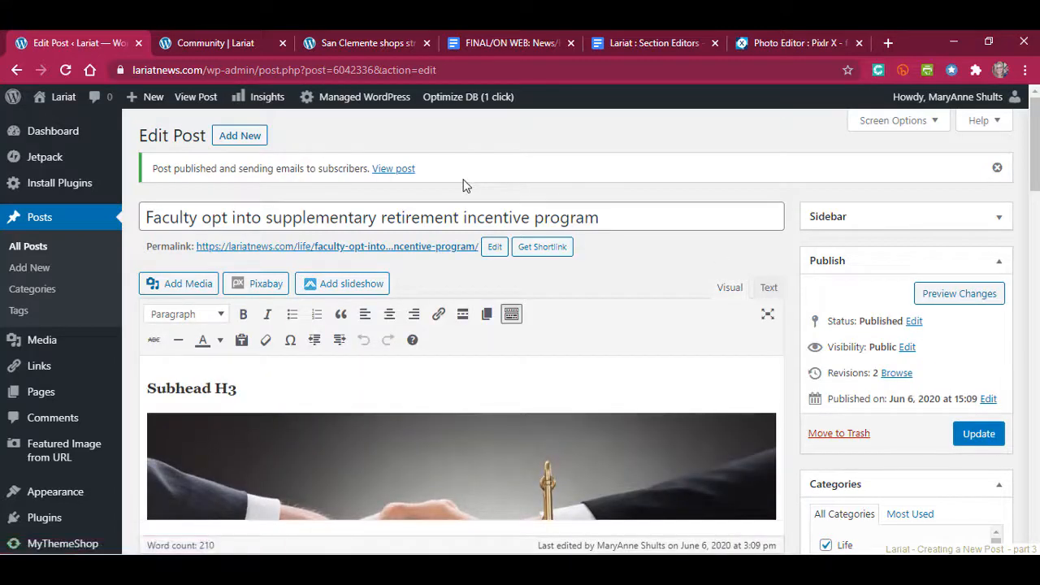
click(393, 170)
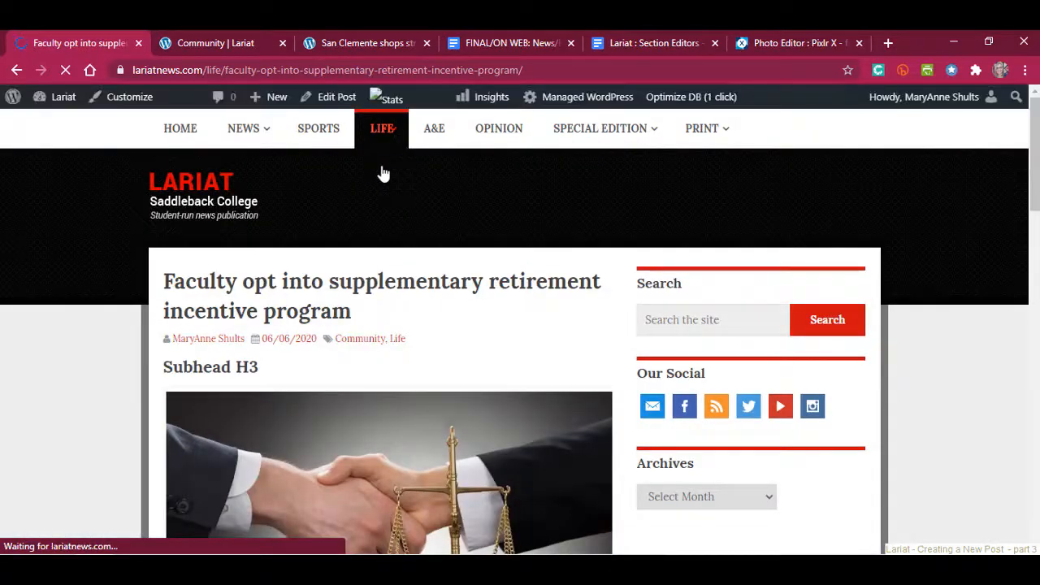
Open the site's home page and check how the new post is shown in the Latest section.
click(183, 143)
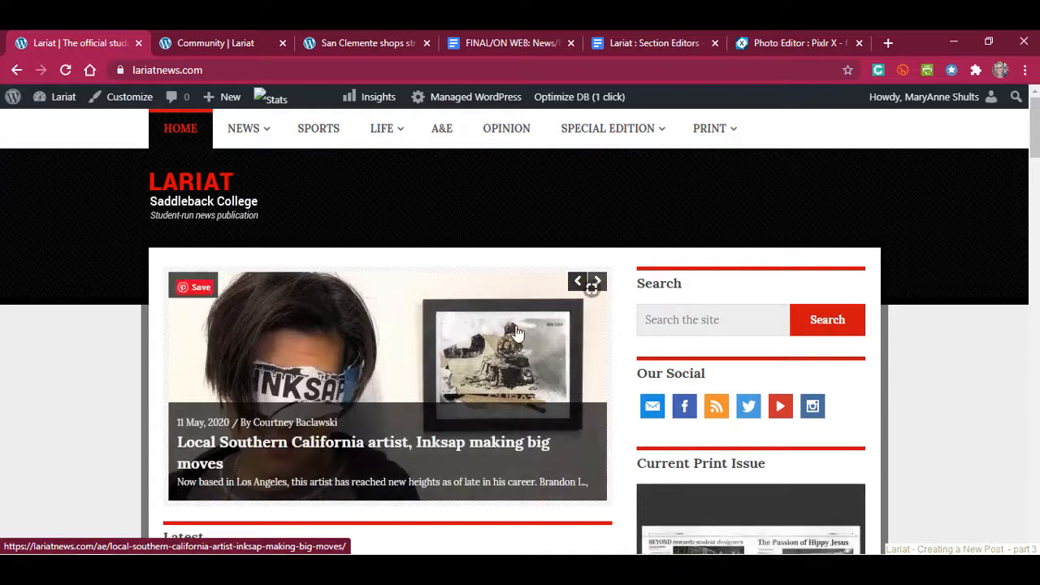
scroll(498, 339, down, 3)
scroll(498, 339, down, 1)
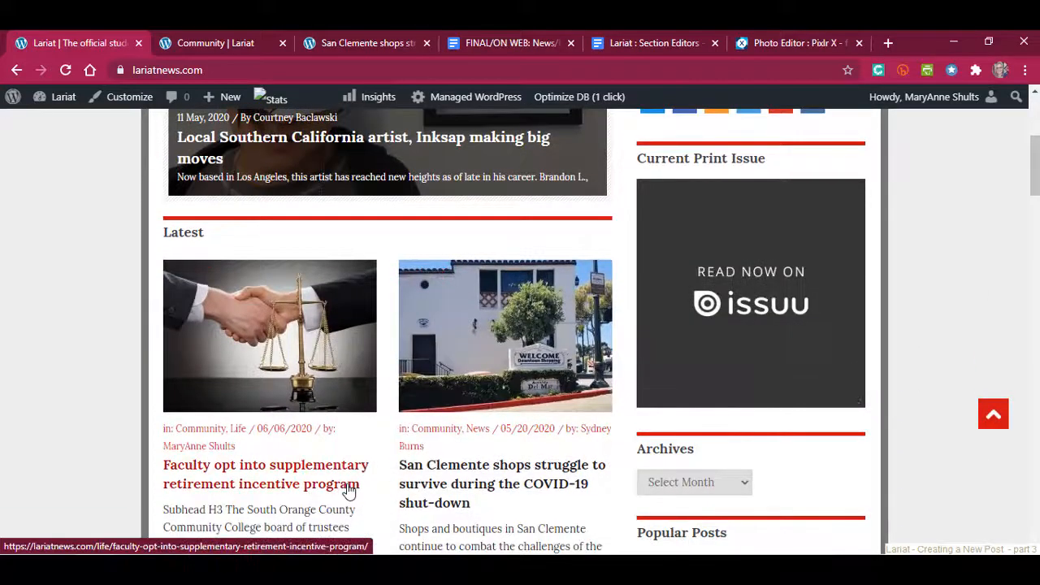
scroll(341, 491, down, 1)
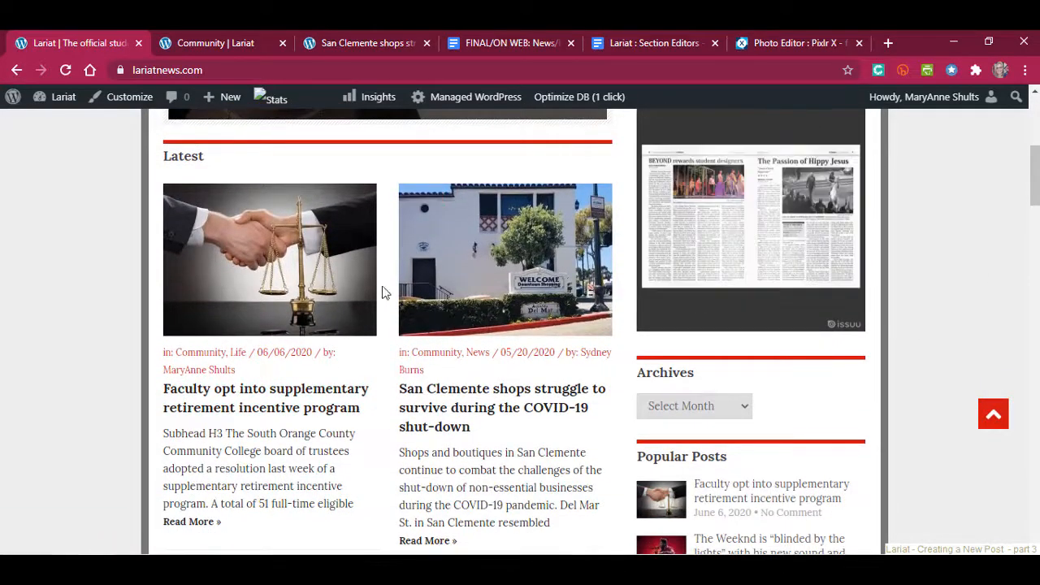
scroll(349, 268, up, 5)
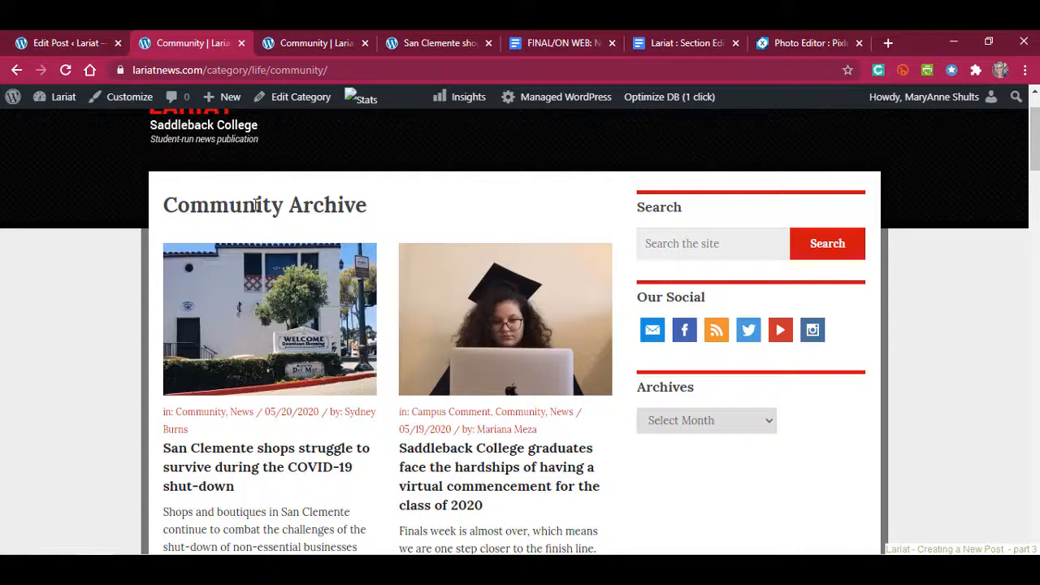
Open the Community category page under the site's Life section again to look for the new post.
scroll(489, 220, up, 1)
mouse_move(378, 138)
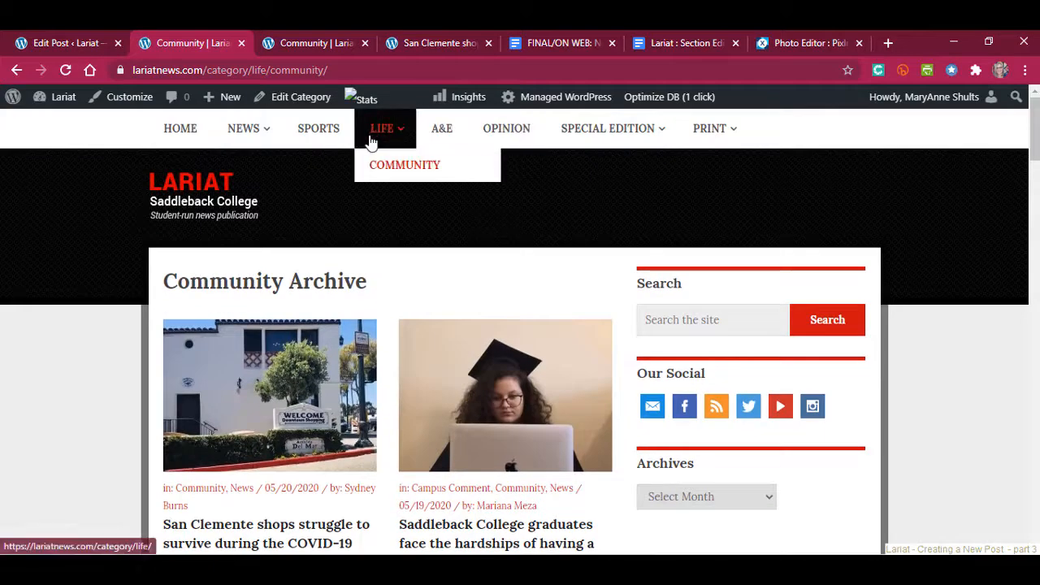
click(388, 174)
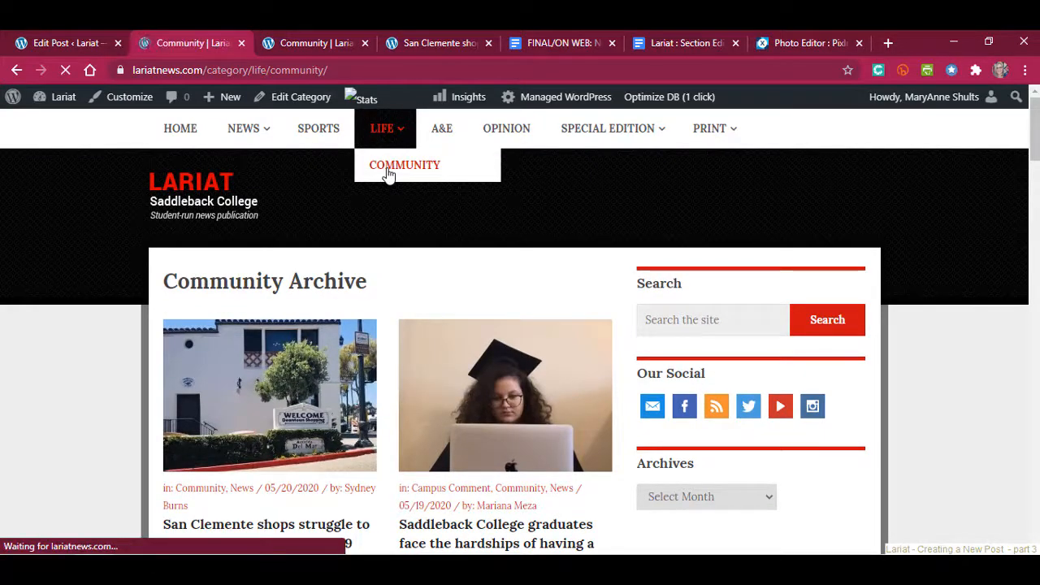